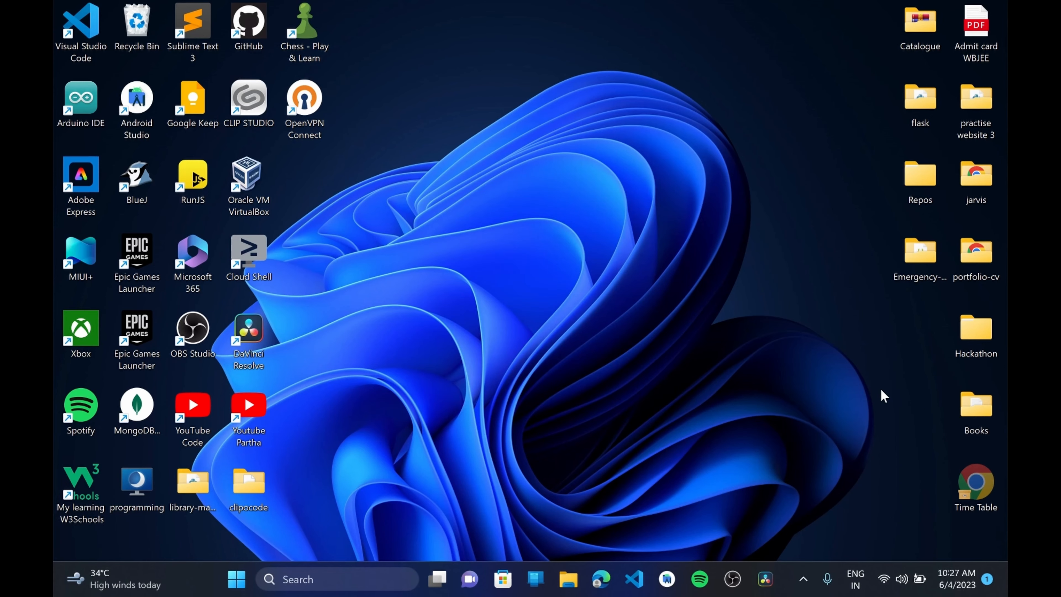
Launch Google Chrome and open it with the third user profile
key("super")
type("ch")
key("Return")
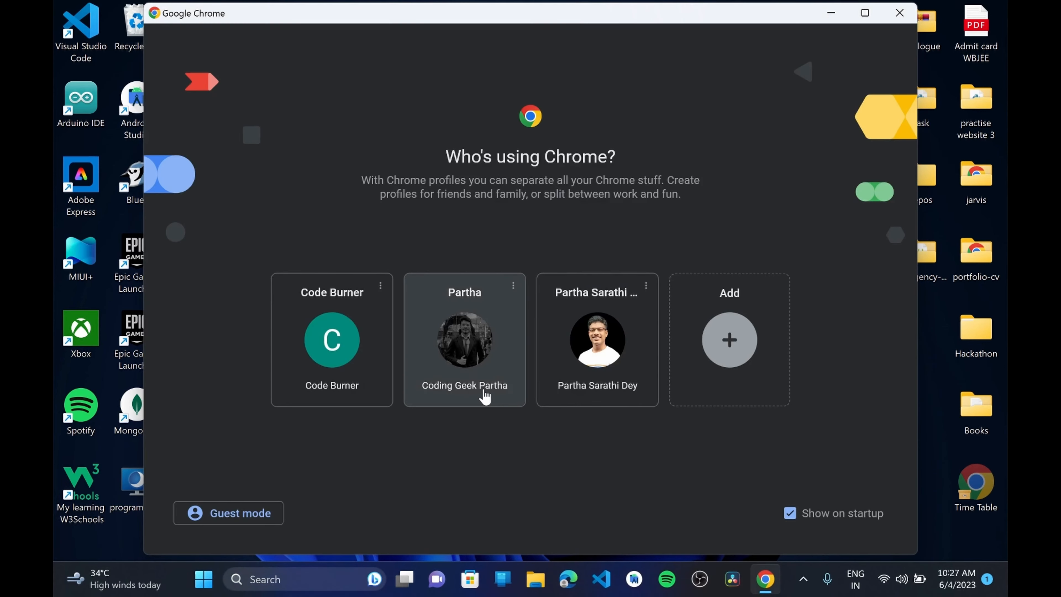
left_click(599, 349)
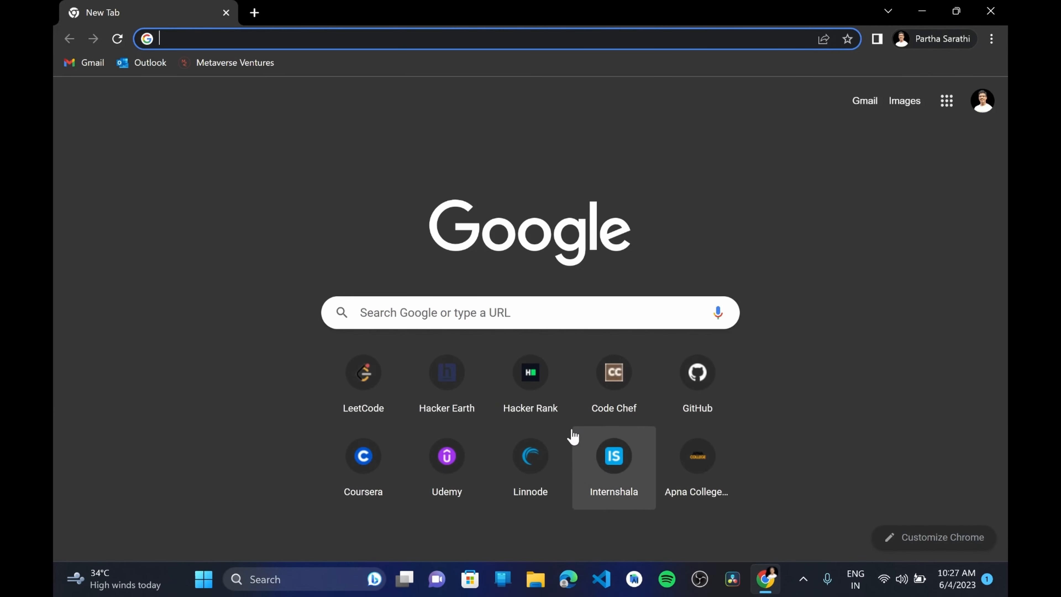
Search the web for "linnode" and open the official Linode website
type("linnode")
key("Return")
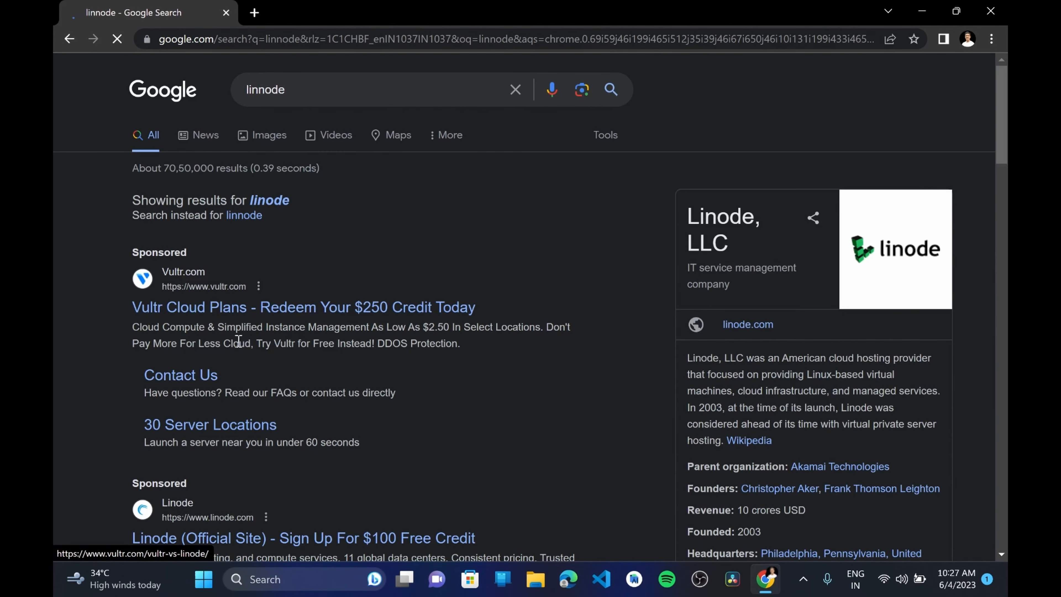
scroll(238, 343, "down", 8)
scroll(240, 348, "down", 1)
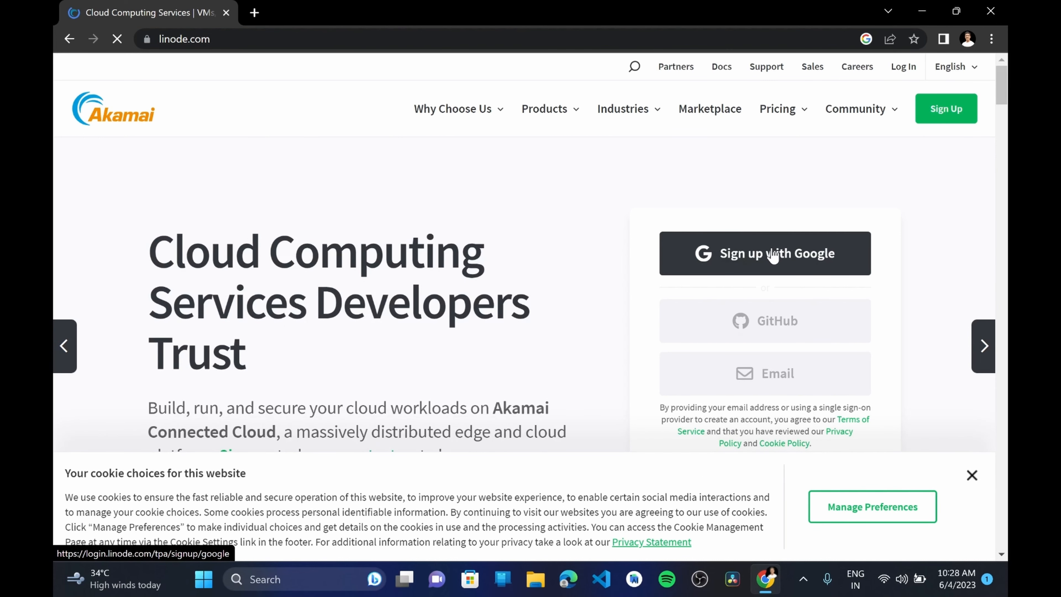
Log in to Linode with the Google account and switch the browser to full screen
left_click(774, 254)
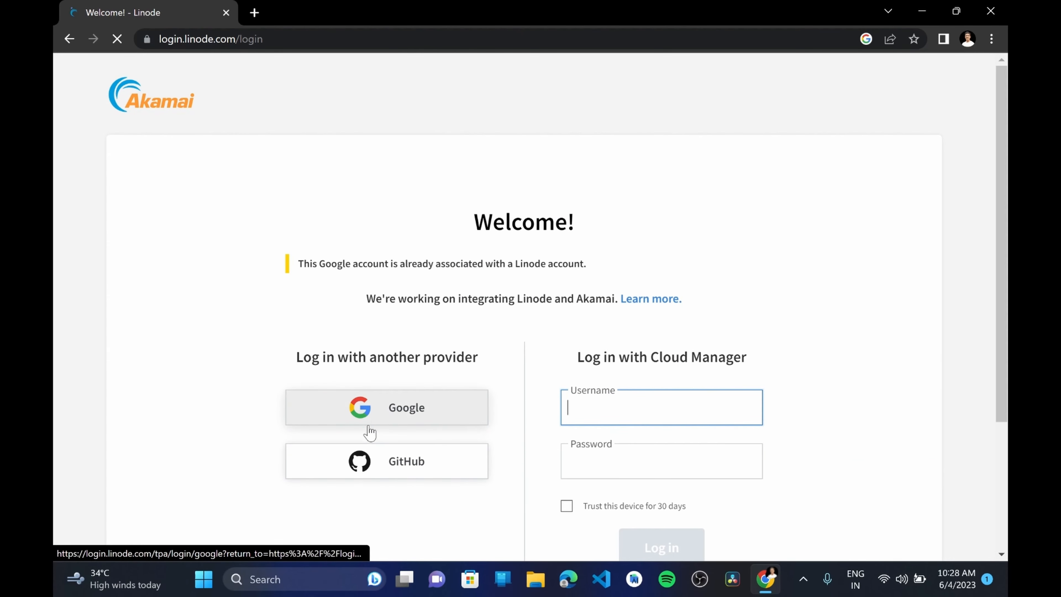
left_click(372, 418)
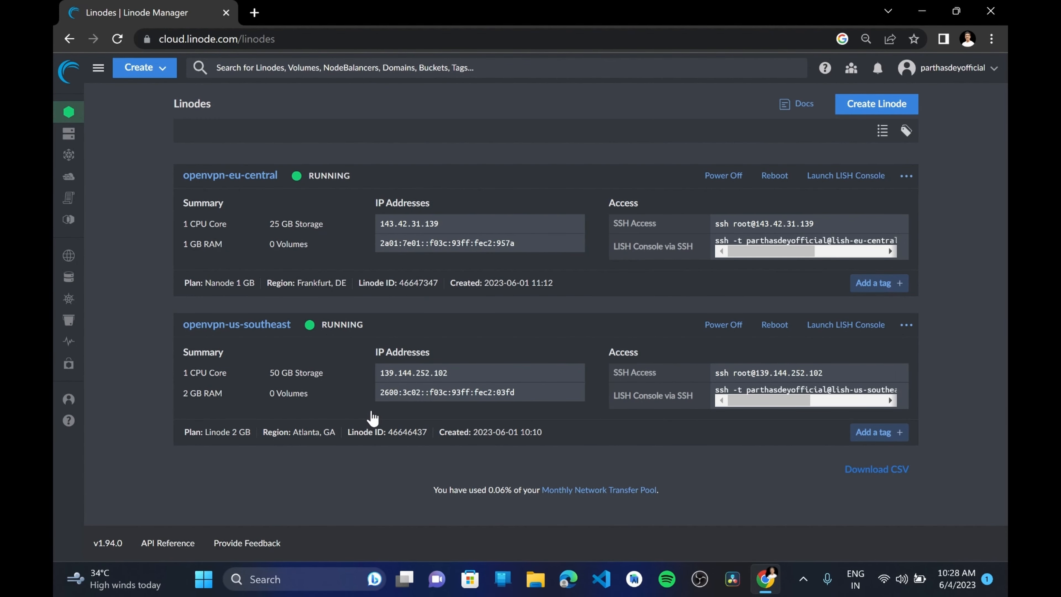
key("F11")
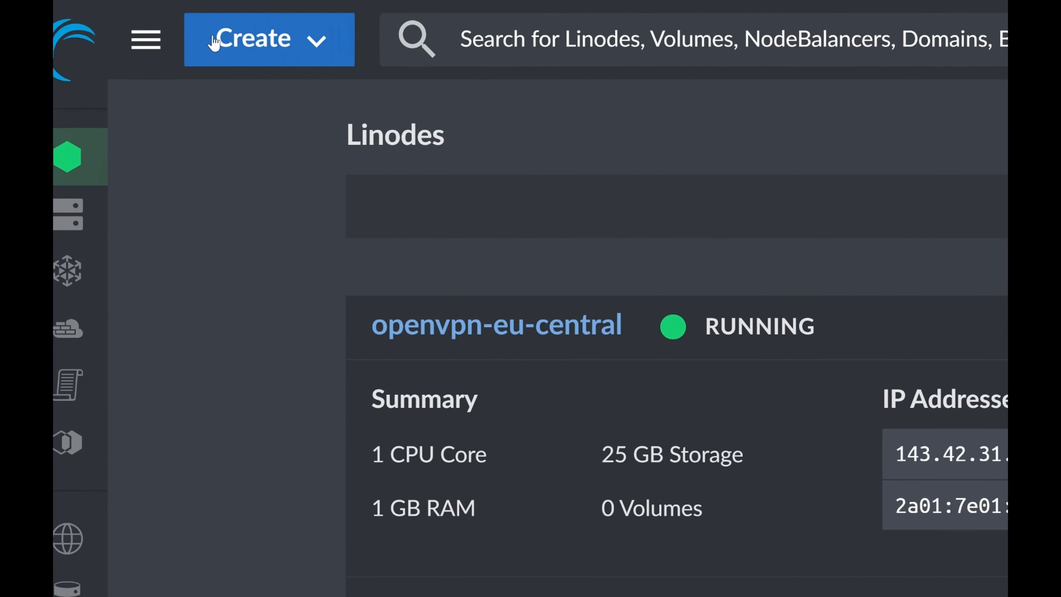
Start creating a new Linode and show the Marketplace apps
left_click(129, 39)
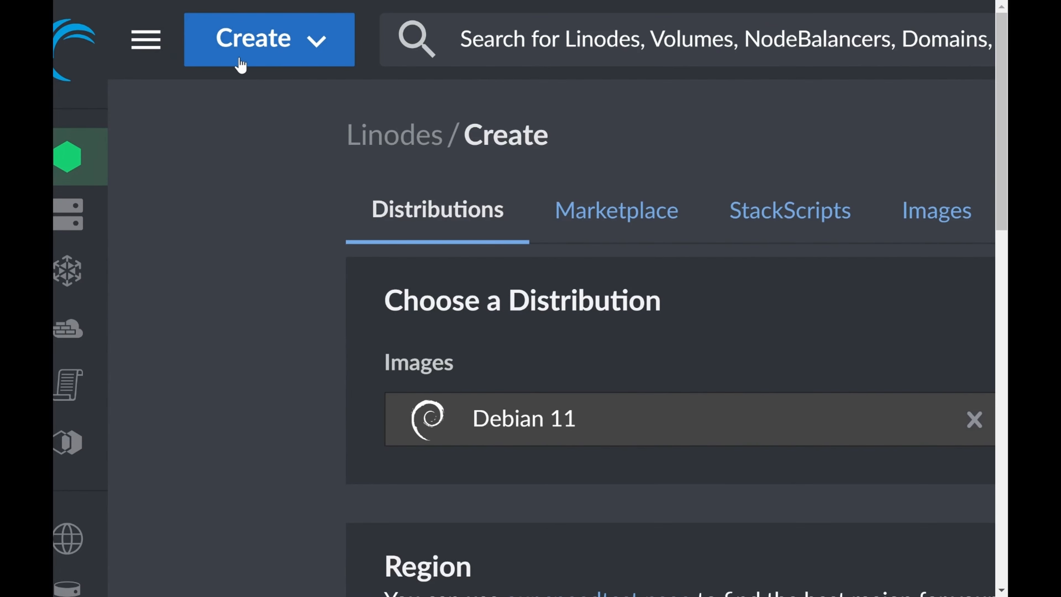
left_click(238, 62)
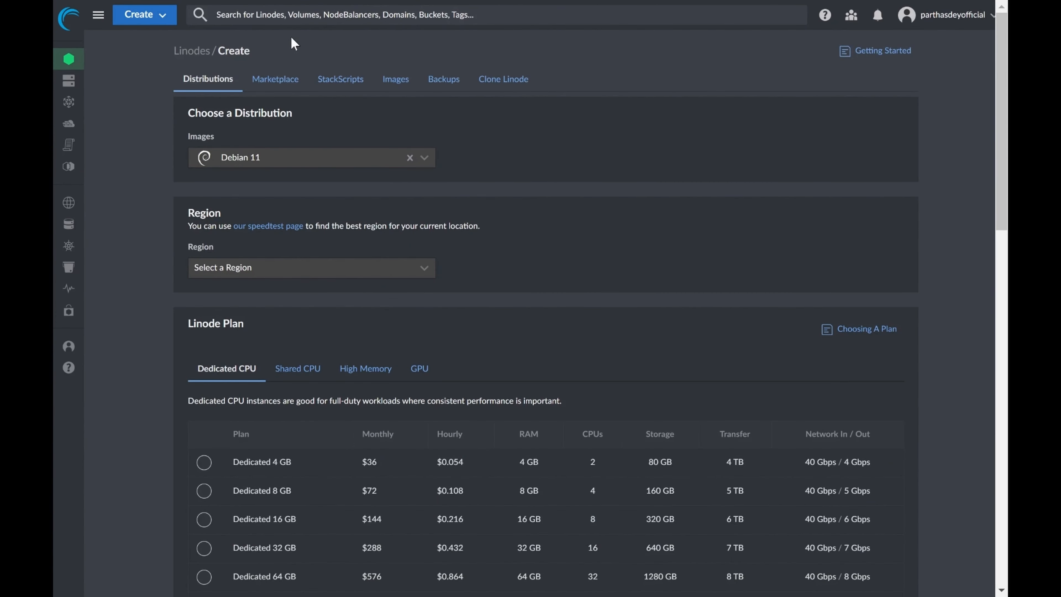
left_click(305, 48)
left_click(157, 18)
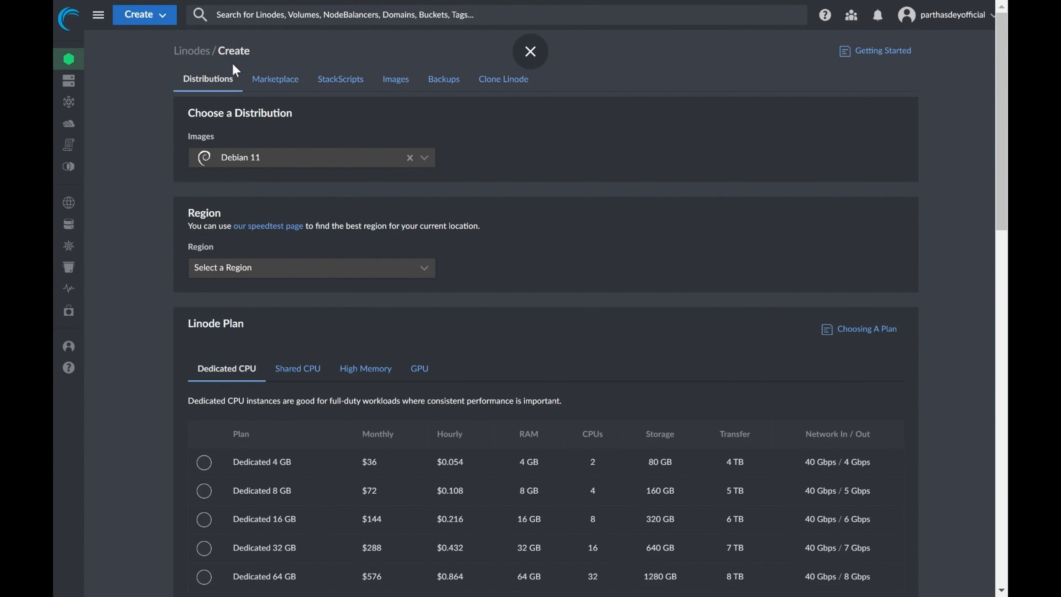
left_click(266, 82)
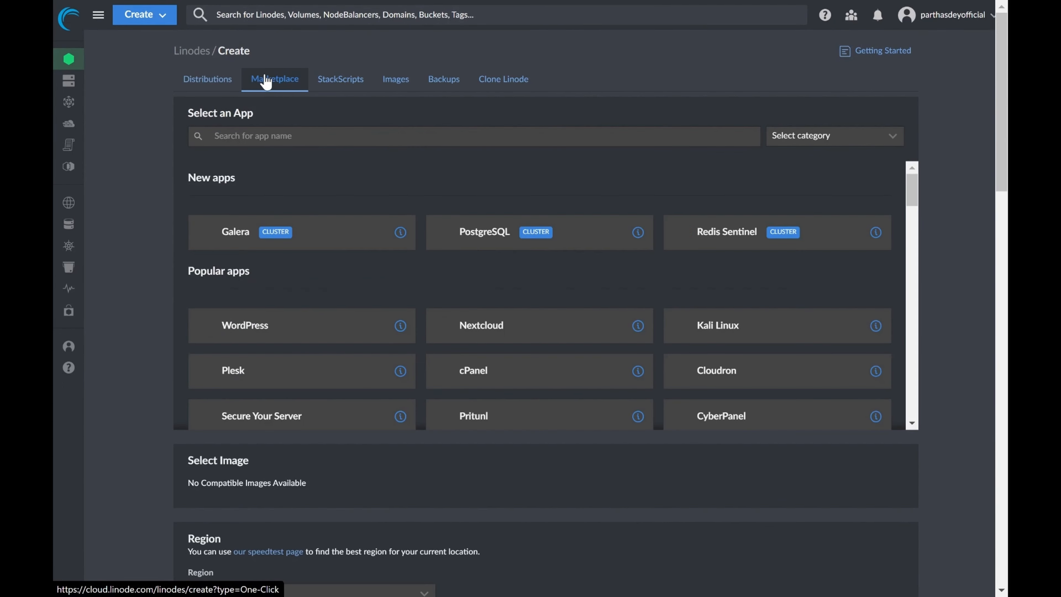
Search the Marketplace for "openvpn" and select the OpenVPN app
left_click(271, 143)
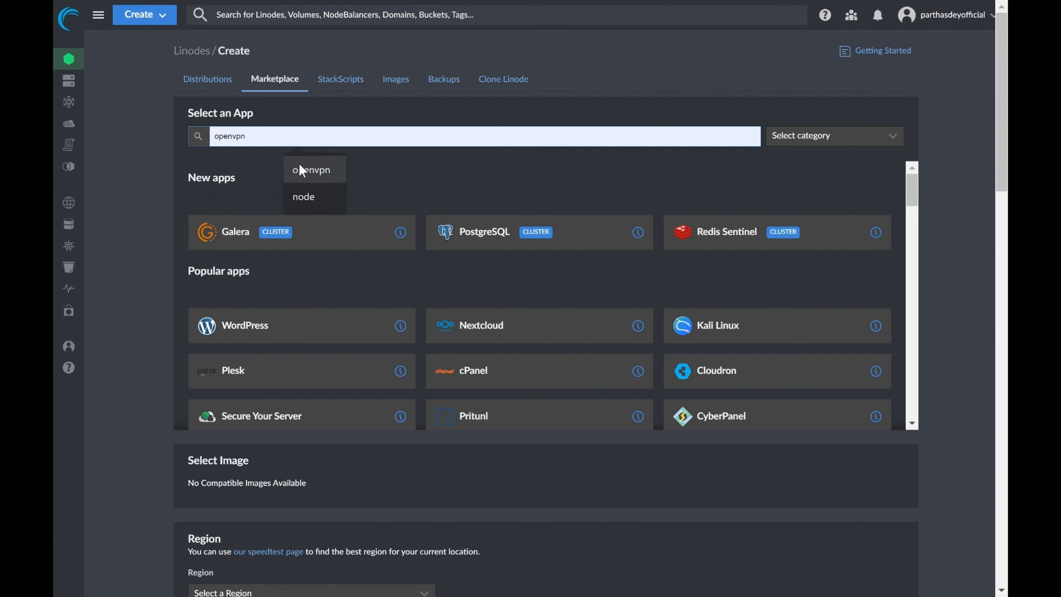
left_click(302, 170)
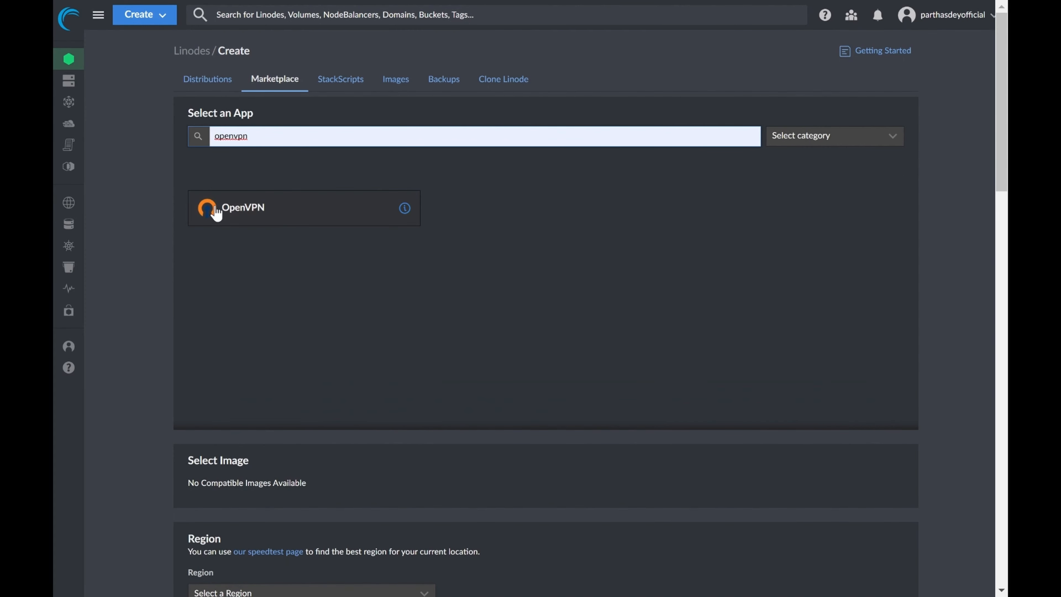
left_click(217, 213)
Choose Ubuntu 20.04 LTS as the image for the OpenVPN Linode
scroll(216, 213, "down", 10)
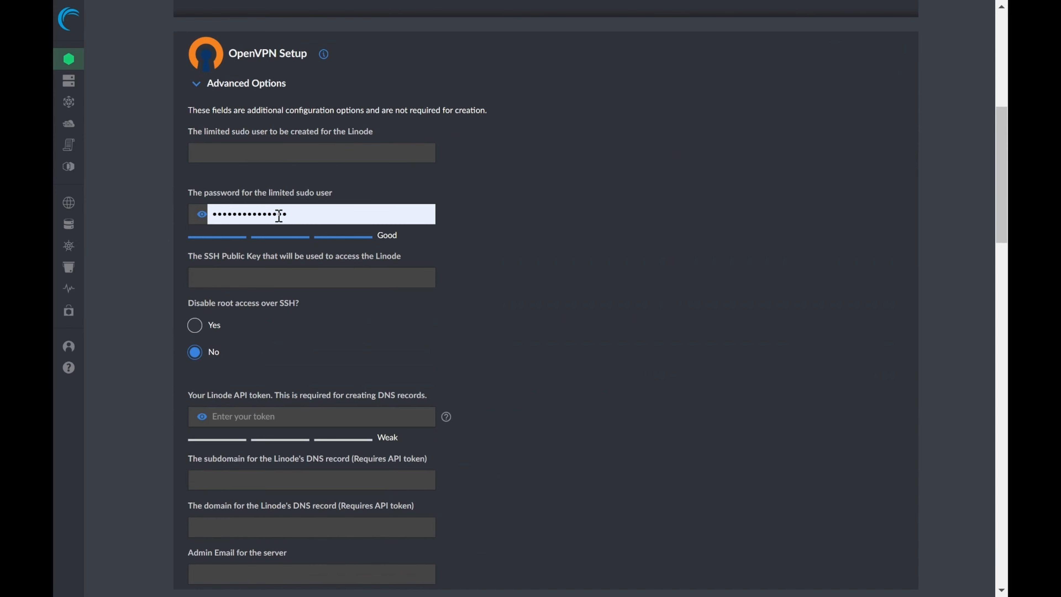
scroll(302, 223, "down", 3)
scroll(301, 222, "down", 6)
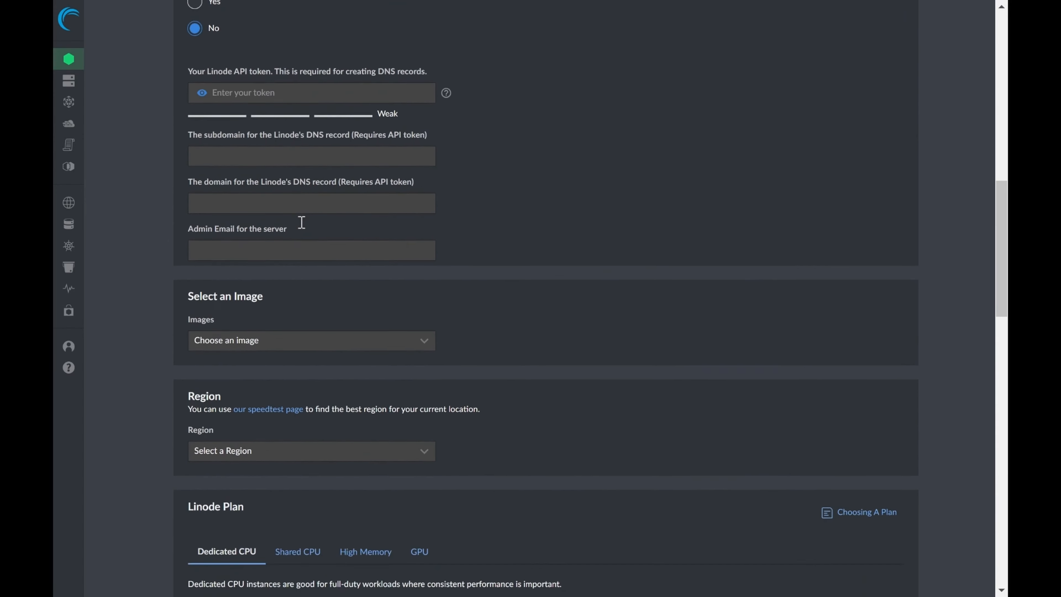
left_click(288, 278)
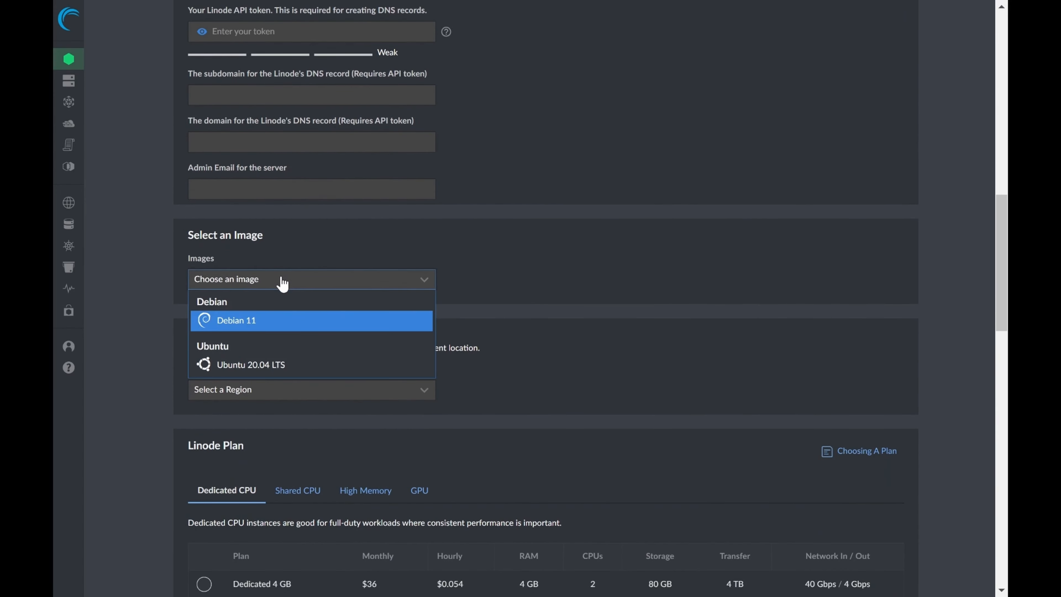
left_click(251, 367)
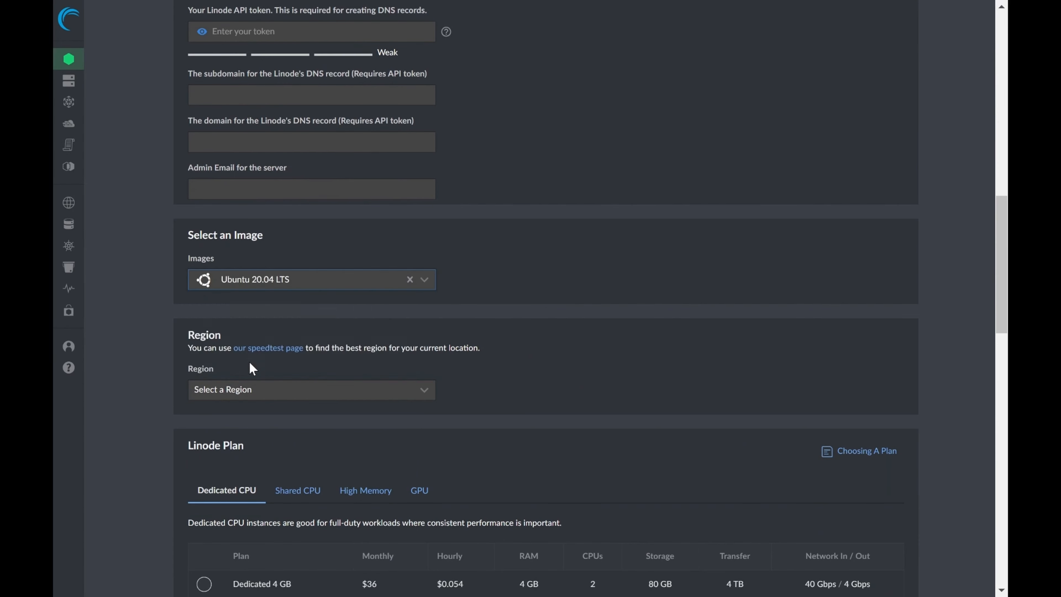
Set the region to London, UK (eu-west) and select the Shared CPU plan Nanode 1 GB
scroll(253, 367, "down", 1)
left_click(296, 333)
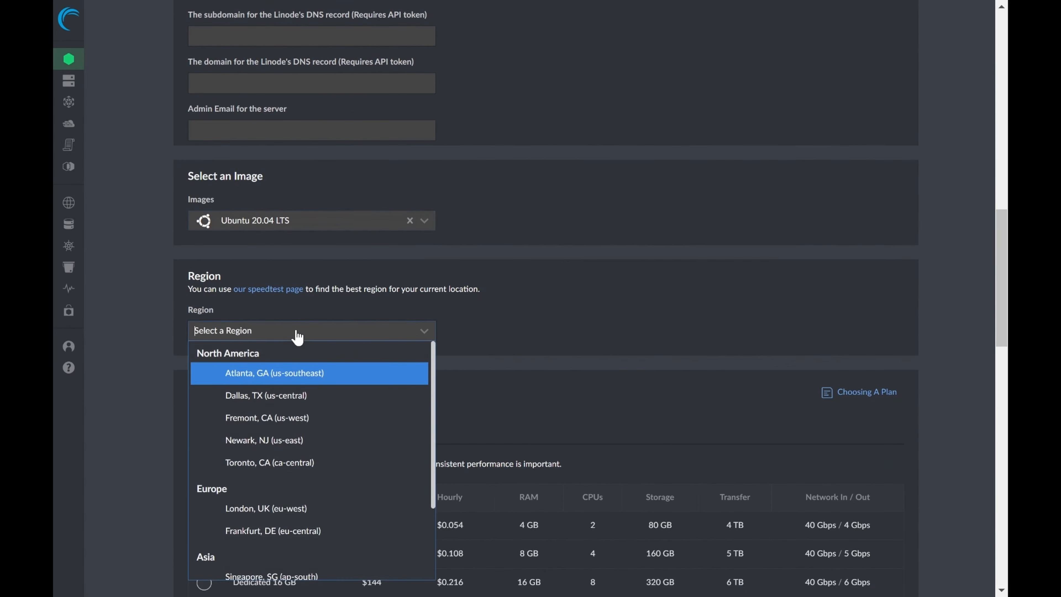
scroll(280, 434, "down", 2)
scroll(737, 216, "down", 5)
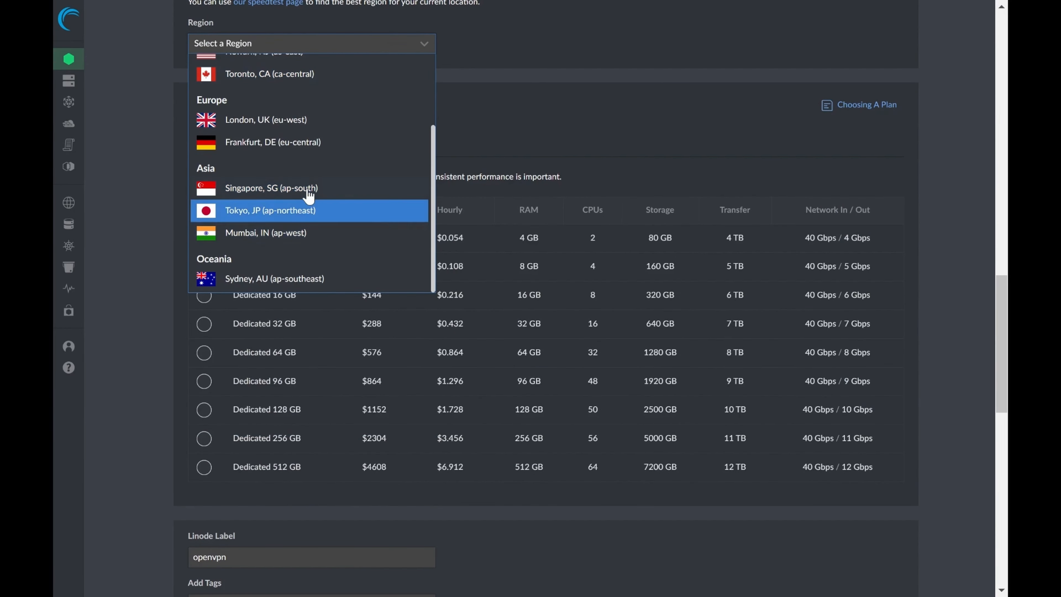
scroll(305, 122, "up", 1)
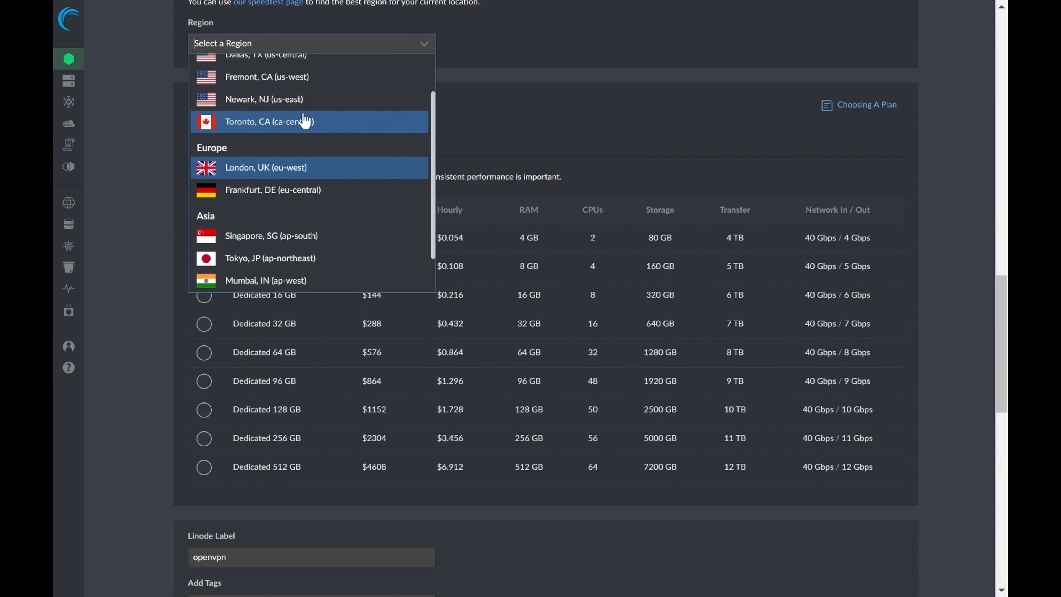
left_click(292, 170)
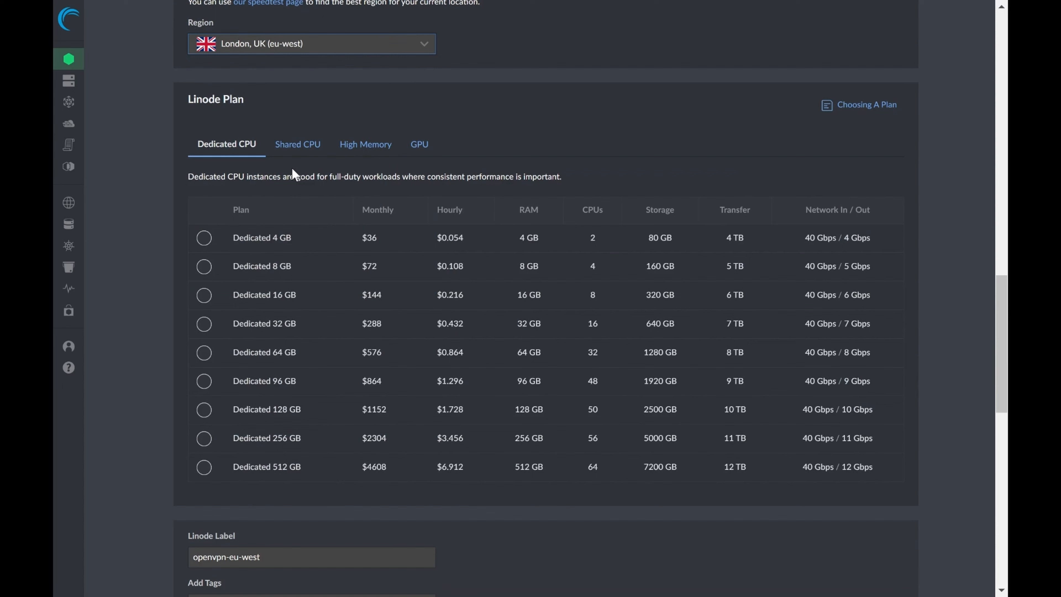
left_click(308, 155)
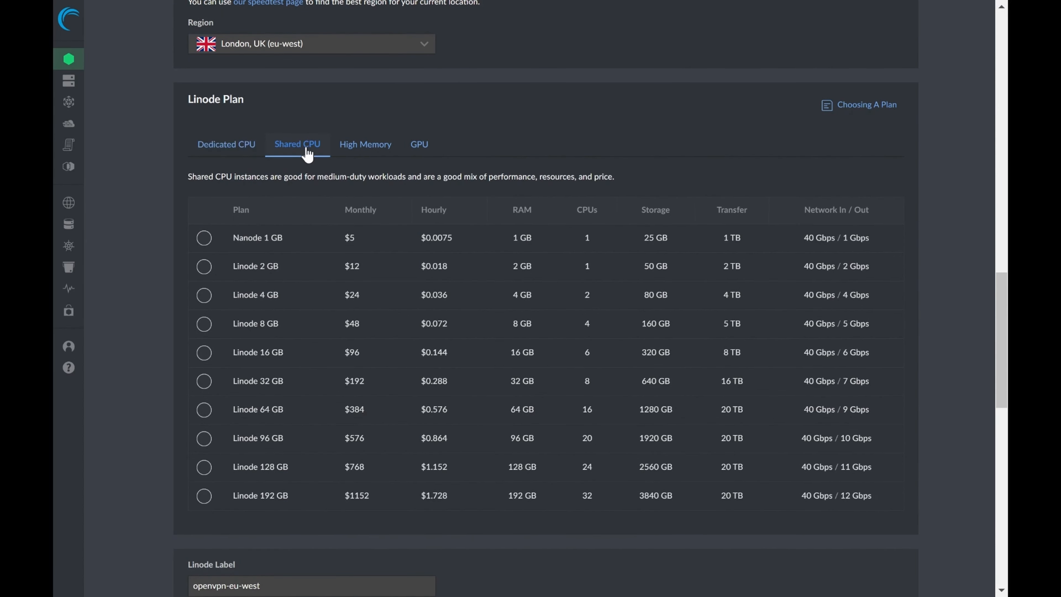
left_click(204, 239)
Fill in the root password with the browser's saved kali-ap-west password
scroll(208, 244, "down", 10)
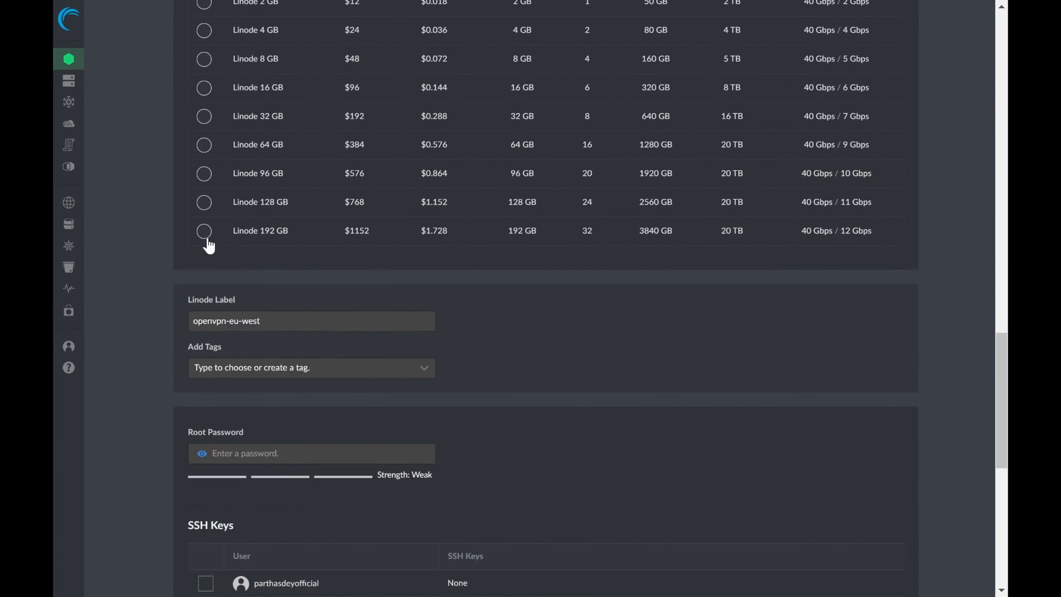
scroll(278, 400, "down", 6)
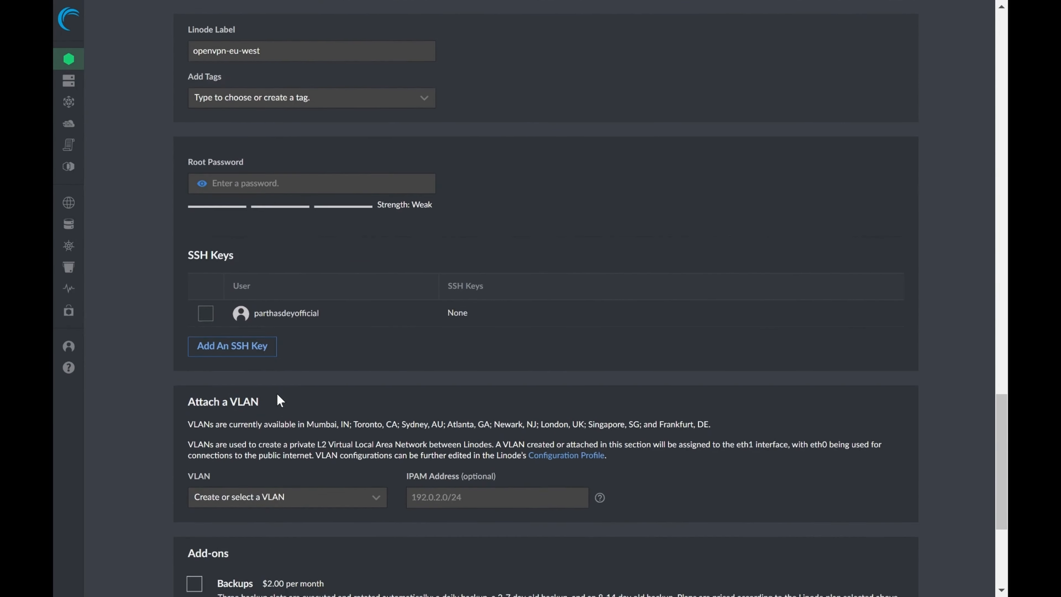
scroll(278, 401, "down", 1)
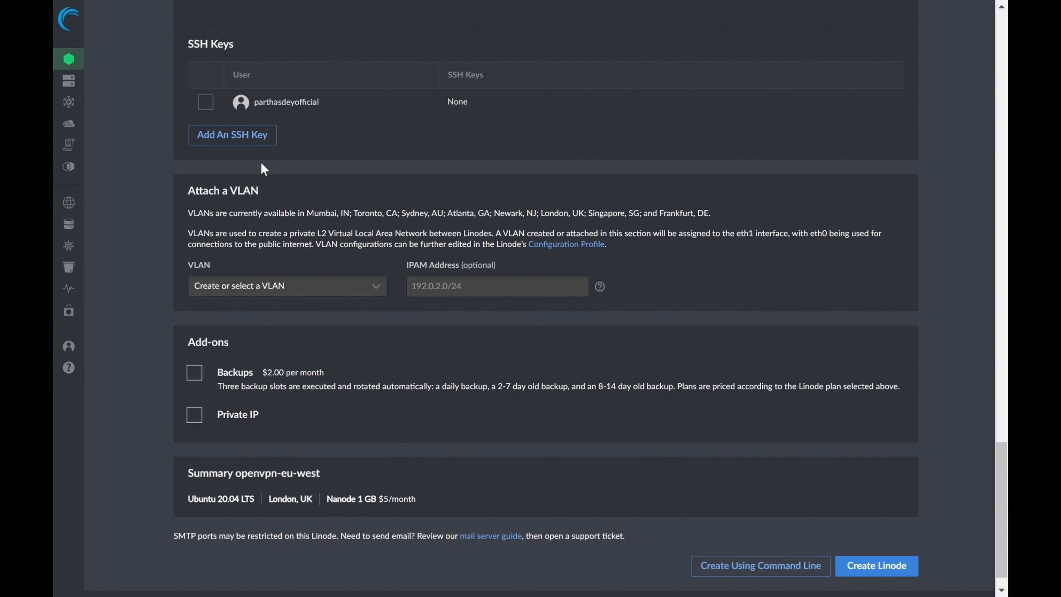
scroll(292, 452, "down", 1)
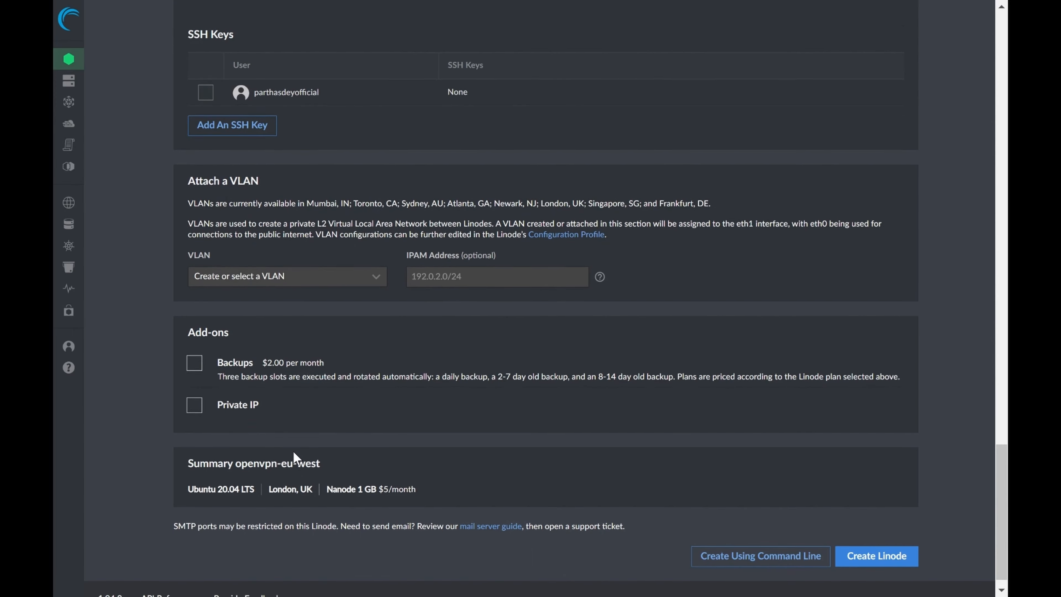
scroll(224, 229, "up", 5)
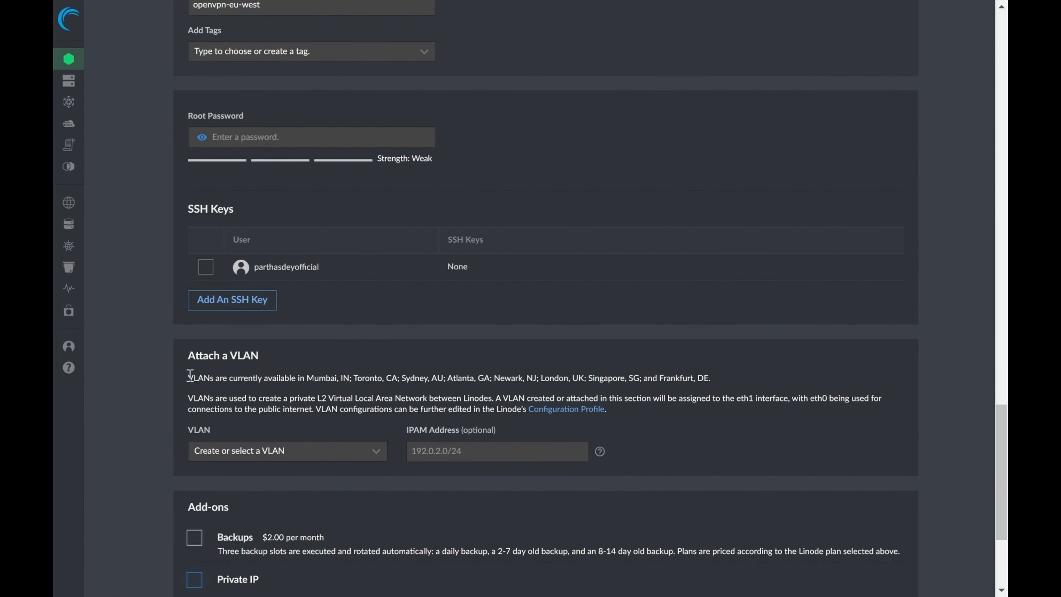
left_click(250, 185)
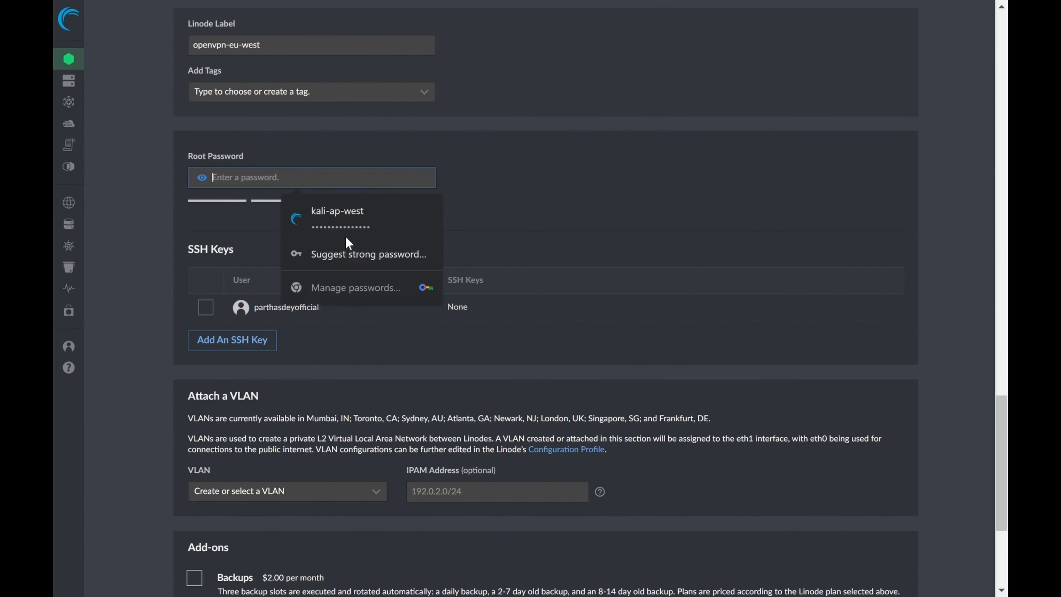
left_click(326, 220)
Create the Linode with the configured settings and save its password in the browser
scroll(326, 220, "up", 15)
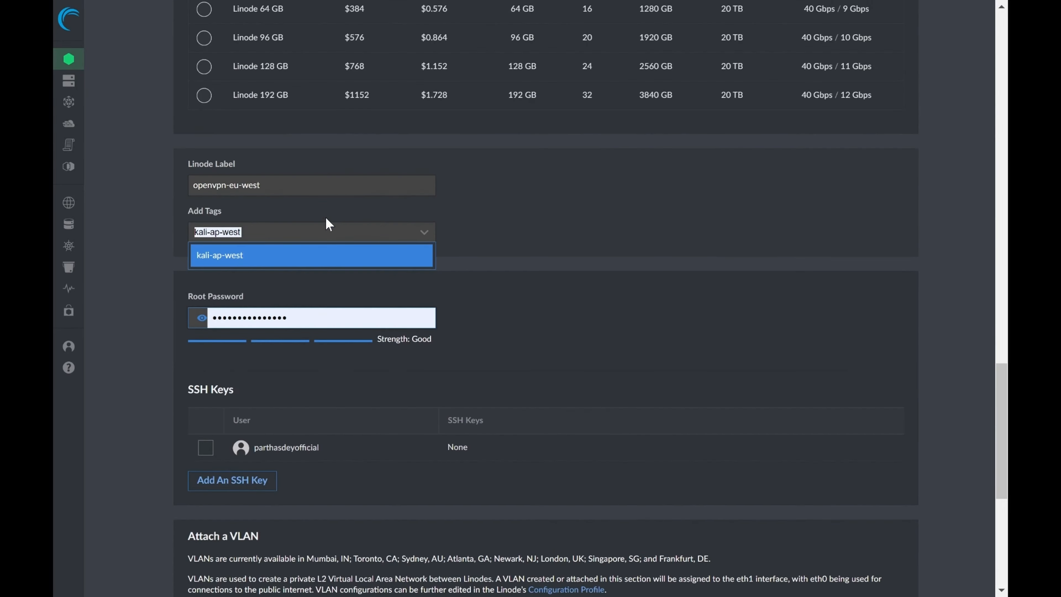
scroll(326, 217, "up", 4)
scroll(326, 218, "down", 20)
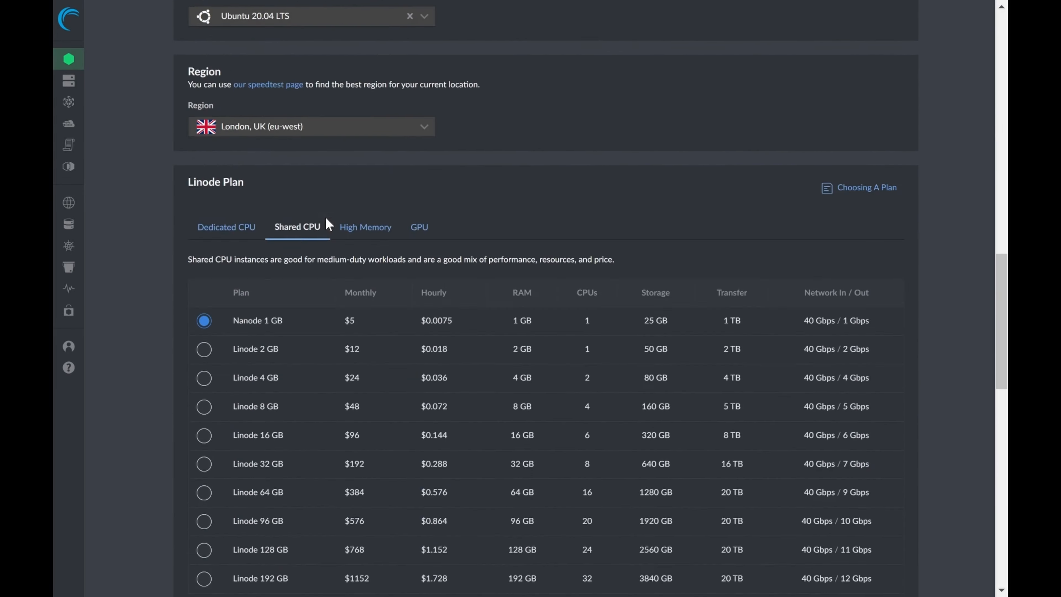
scroll(325, 217, "down", 2)
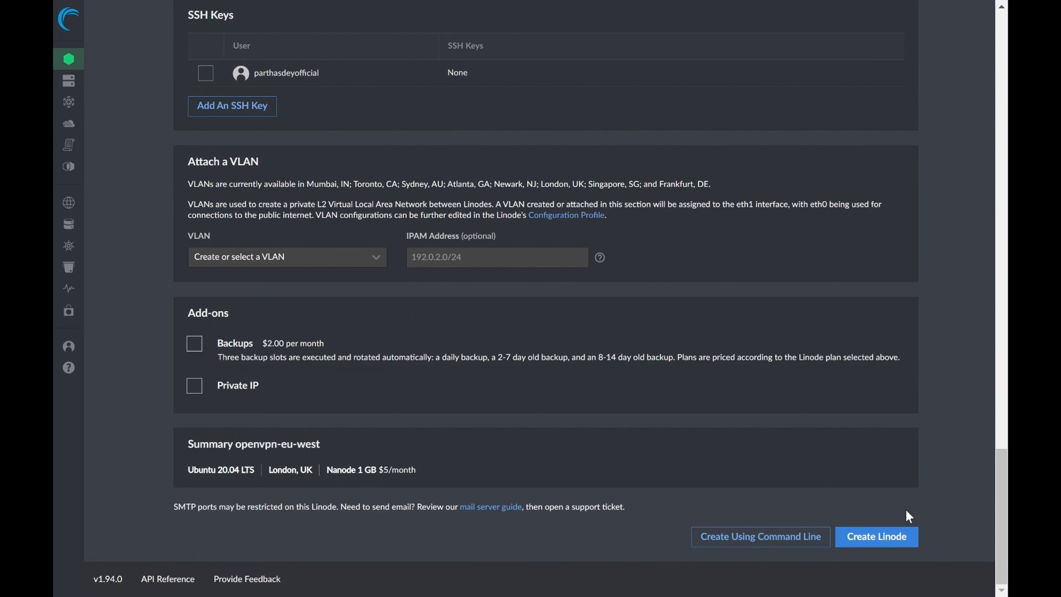
left_click(867, 538)
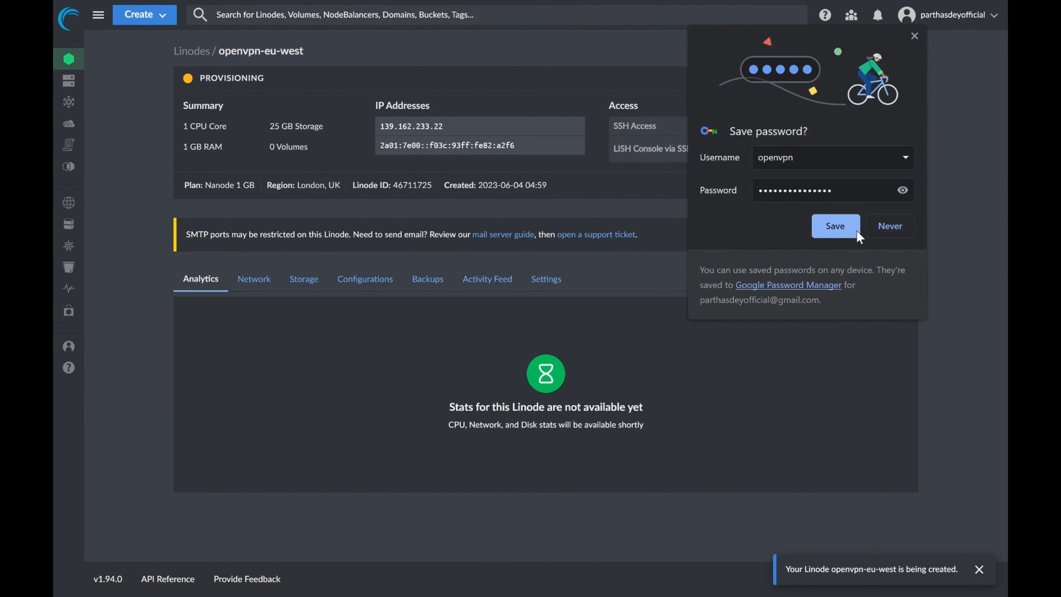
left_click(847, 223)
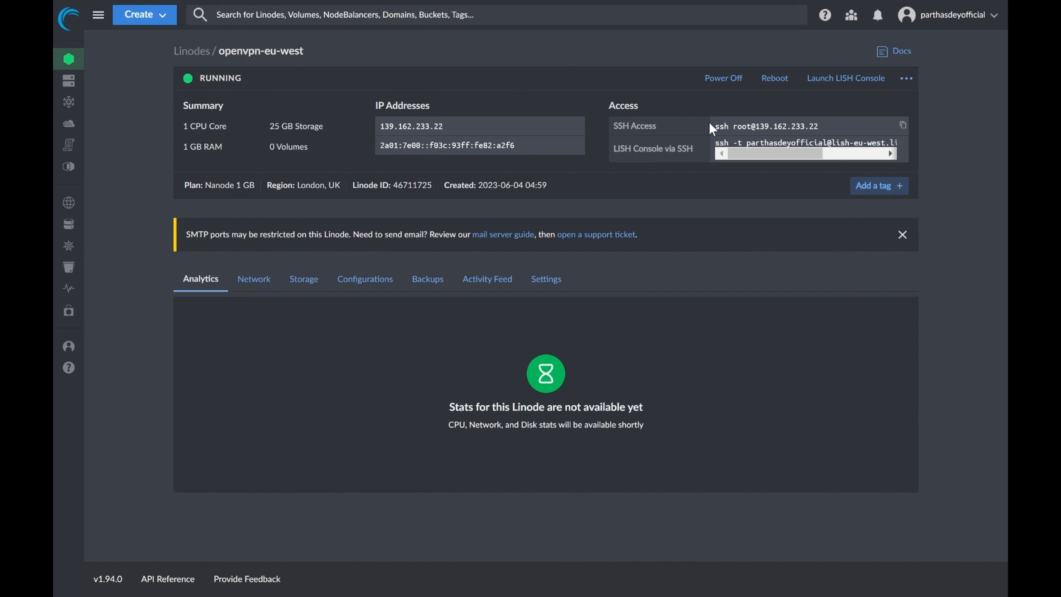
Copy the SSH access command of the openvpn-eu-west Linode and open Windows PowerShell
left_click(903, 126)
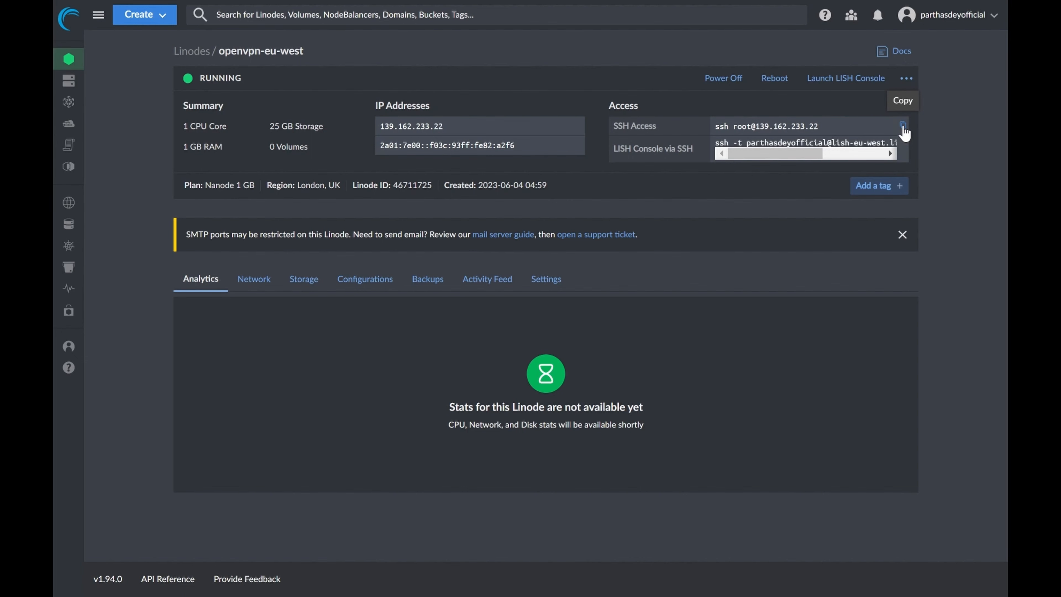
key("super")
type("powerh")
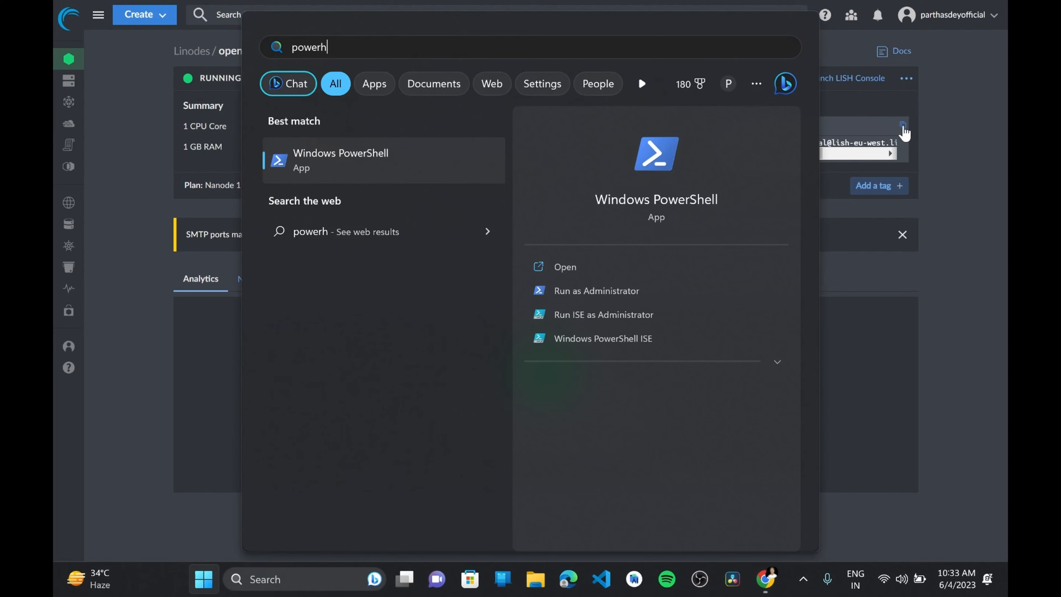
key("Return")
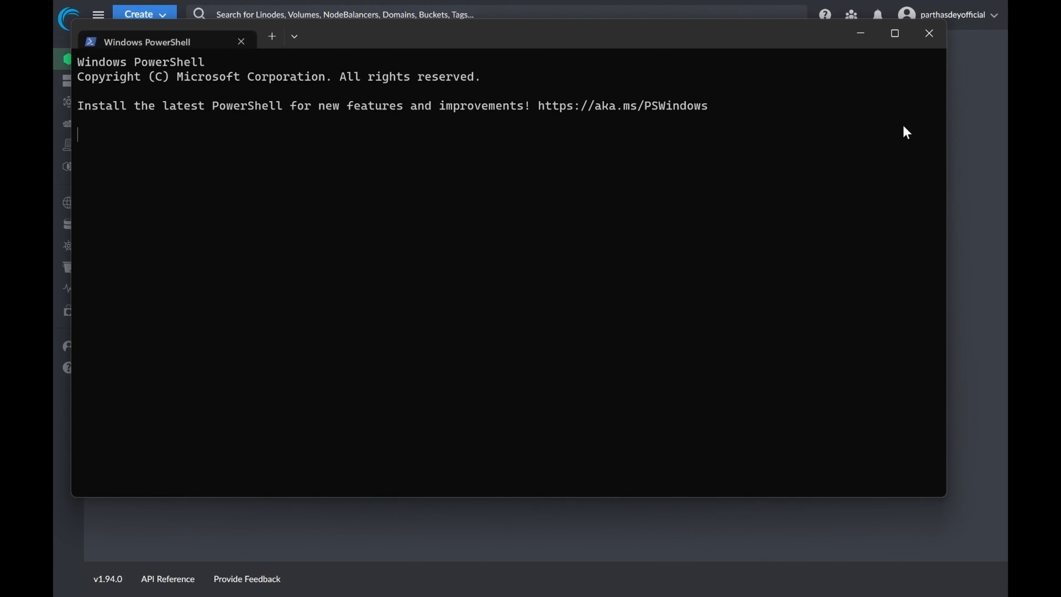
key("ctrl+v")
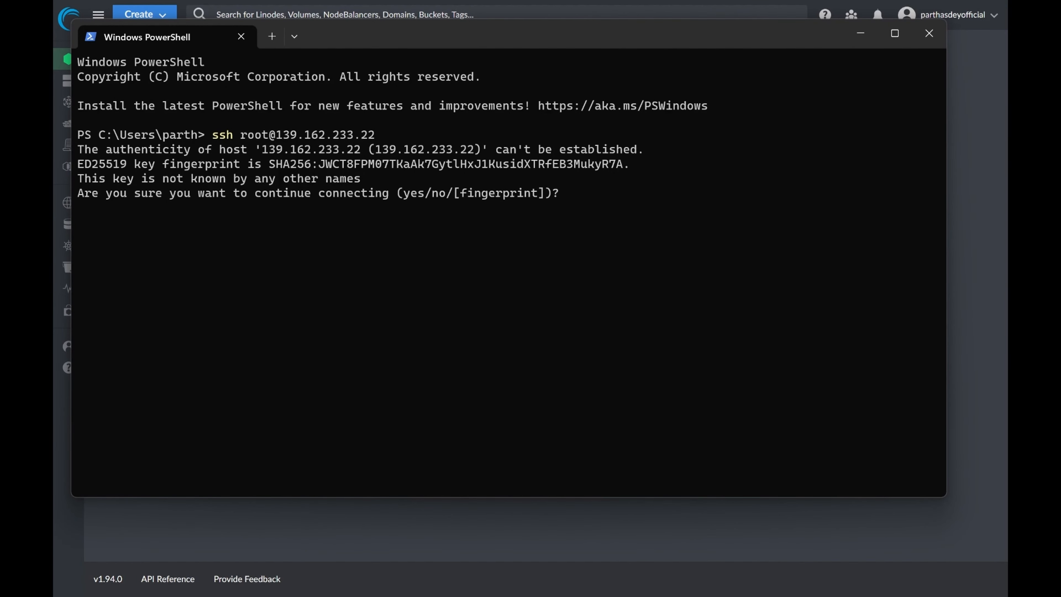
type("yes")
key("Return")
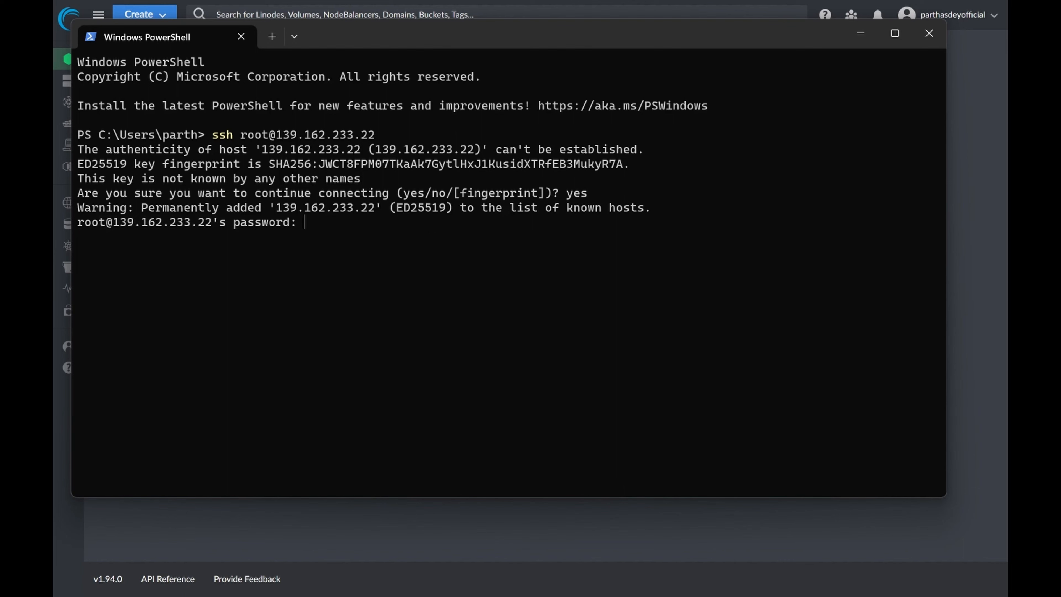
Enter the root password from the clipboard history to log in to the server
key("super+v")
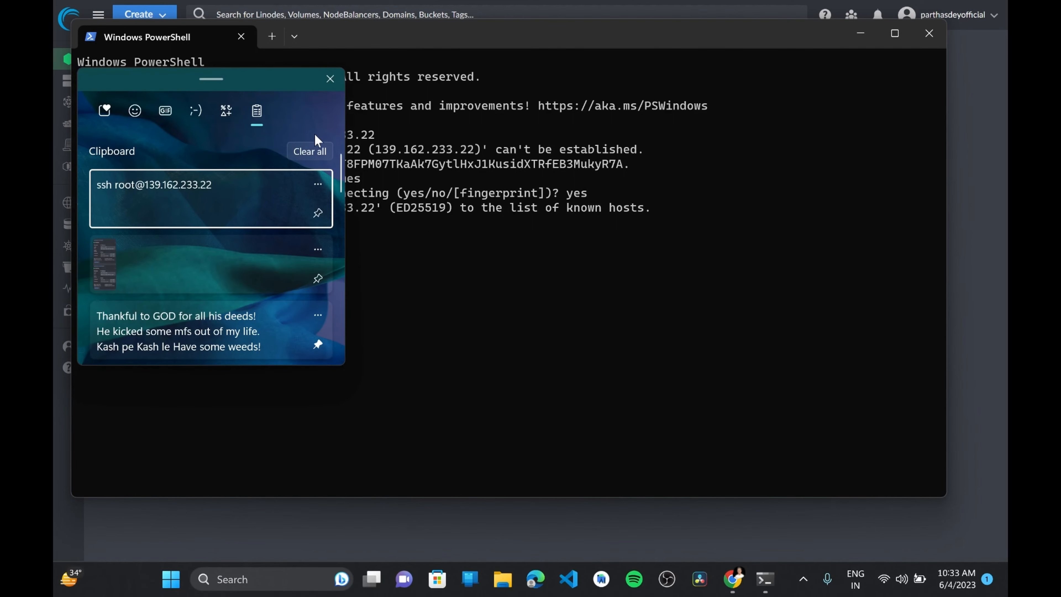
left_click(308, 153)
scroll(296, 228, "down", 10)
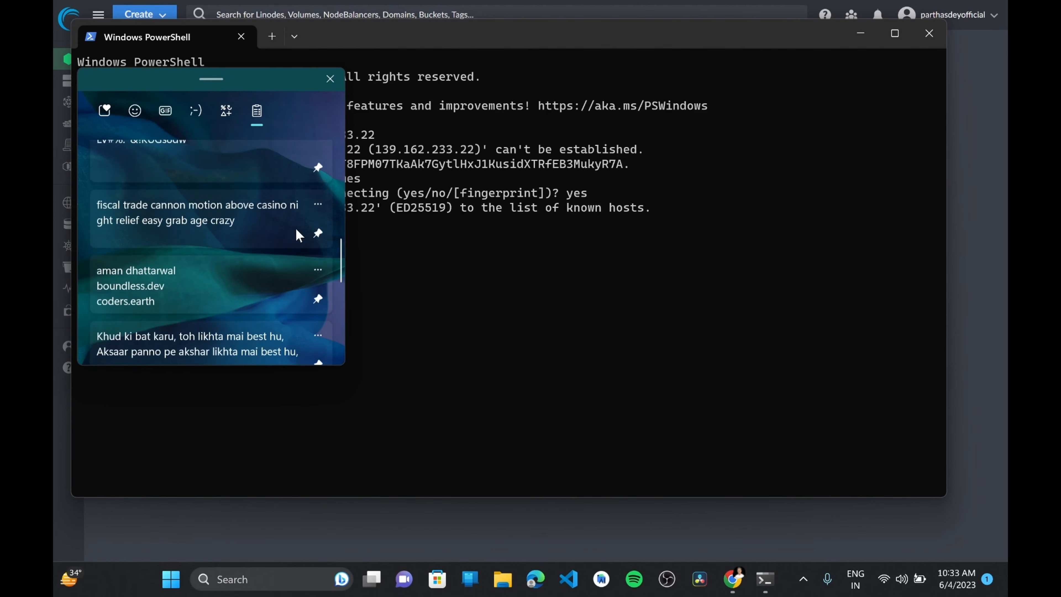
left_click(200, 230)
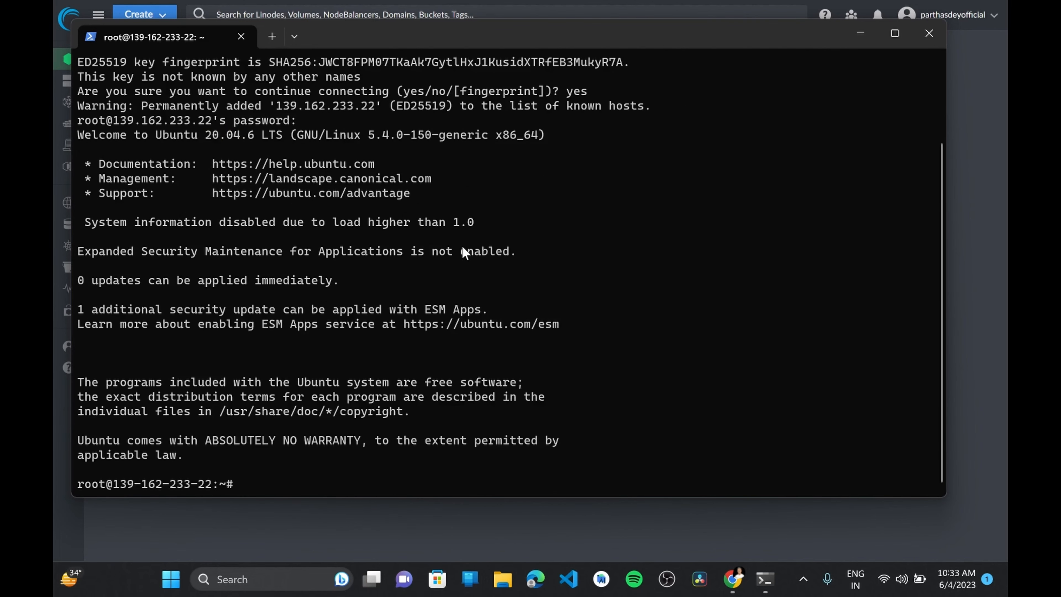
Clear the terminal output on the server and maximize the terminal window
type("clear")
key("Return")
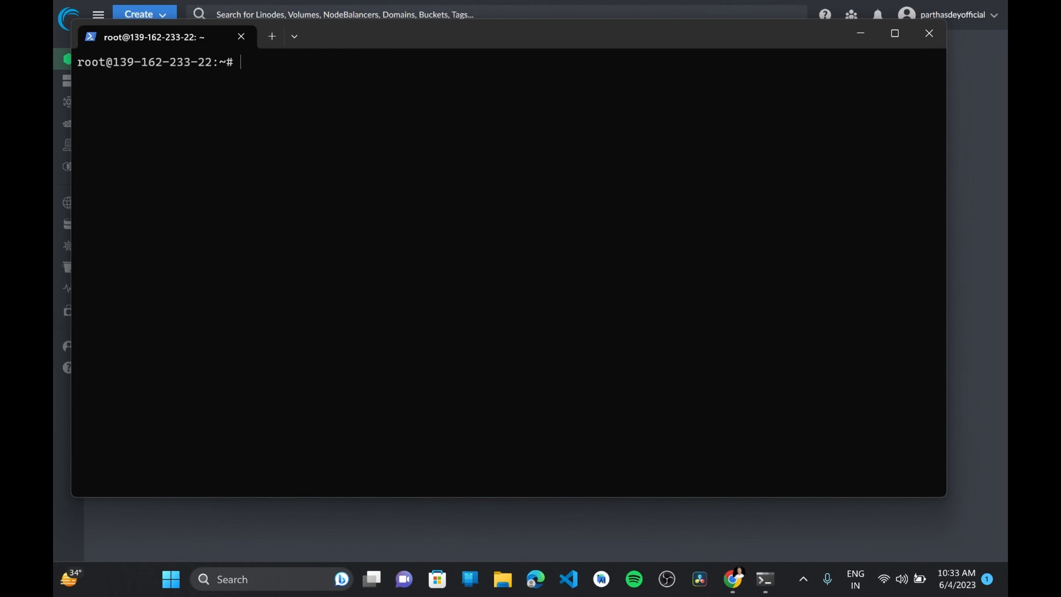
left_click_drag(579, 39, 560, 7)
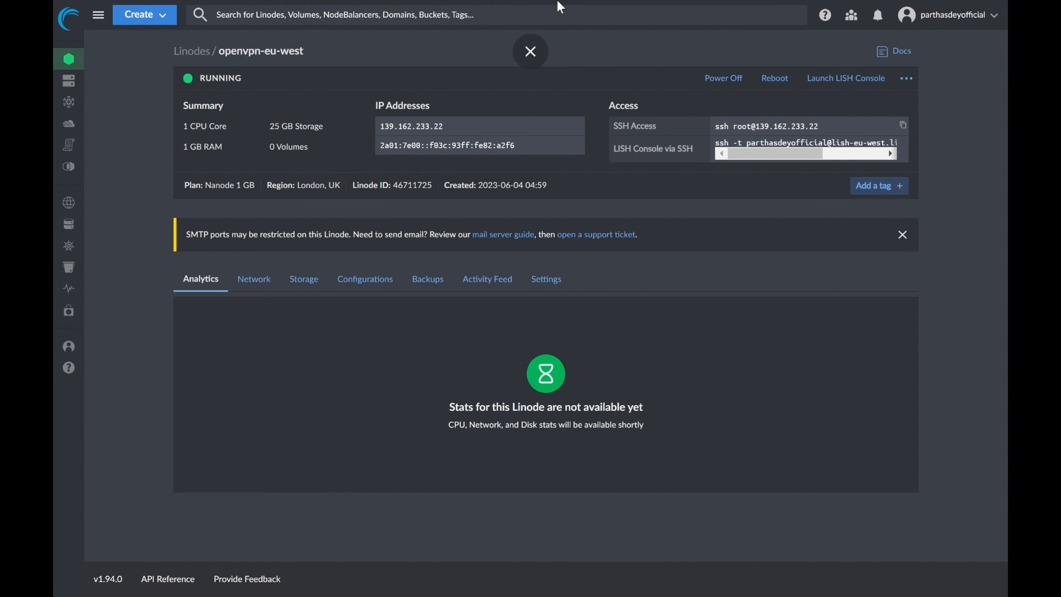
Switch to Chrome, leave full screen, open a new tab and copy the Linode's IPv4 address from its dashboard
key("F11")
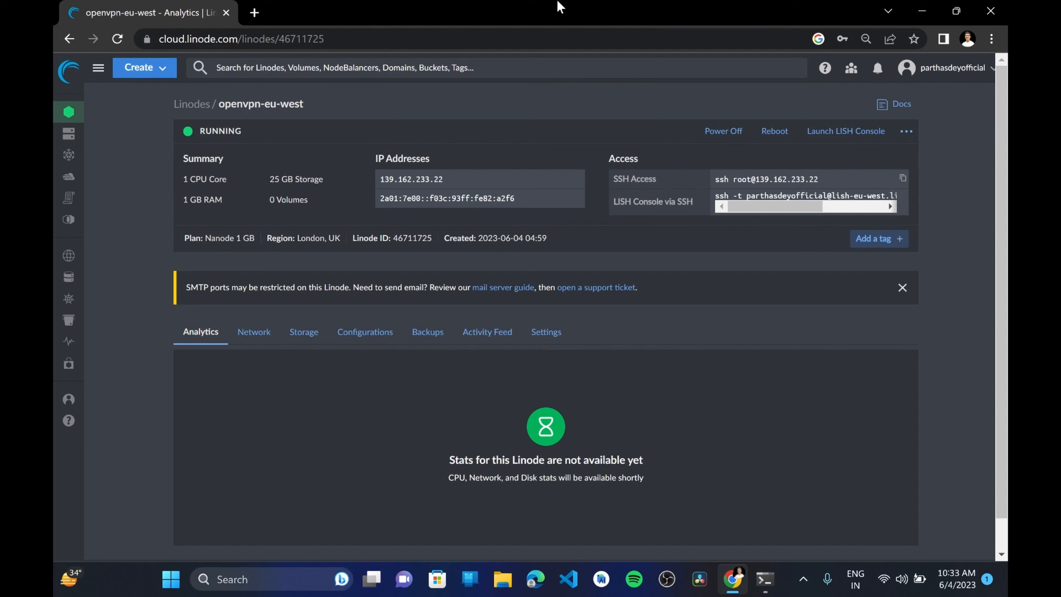
left_click(254, 13)
left_click(153, 6)
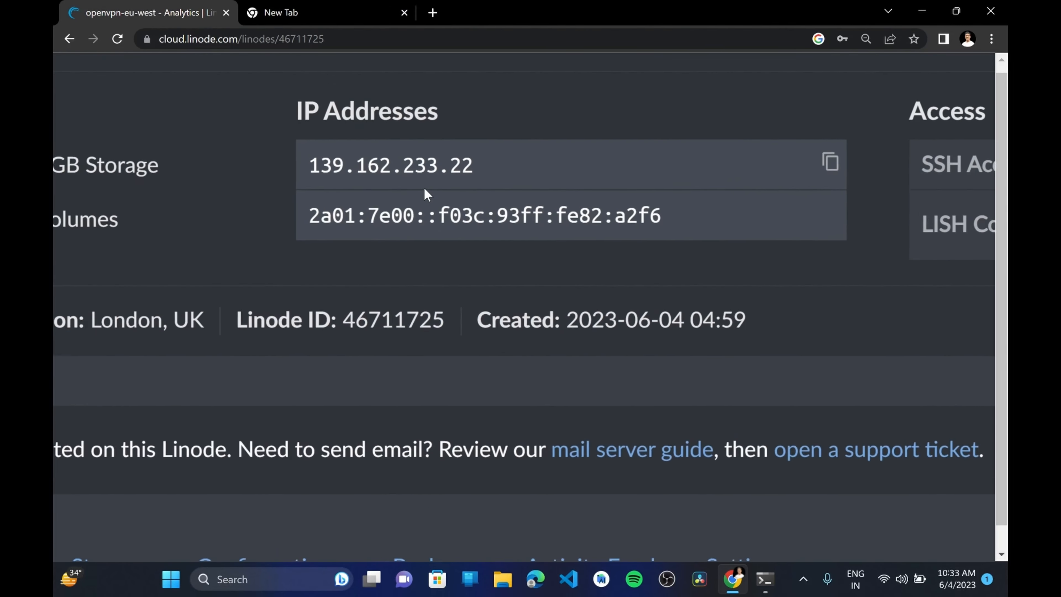
left_click(847, 162)
scroll(848, 161, "down", 5)
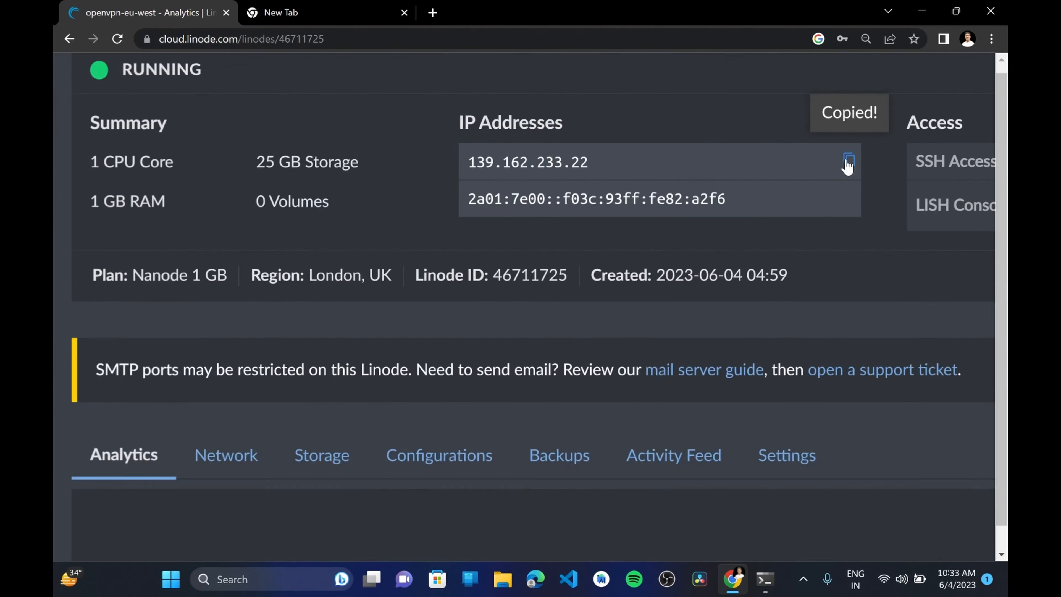
left_click(322, 7)
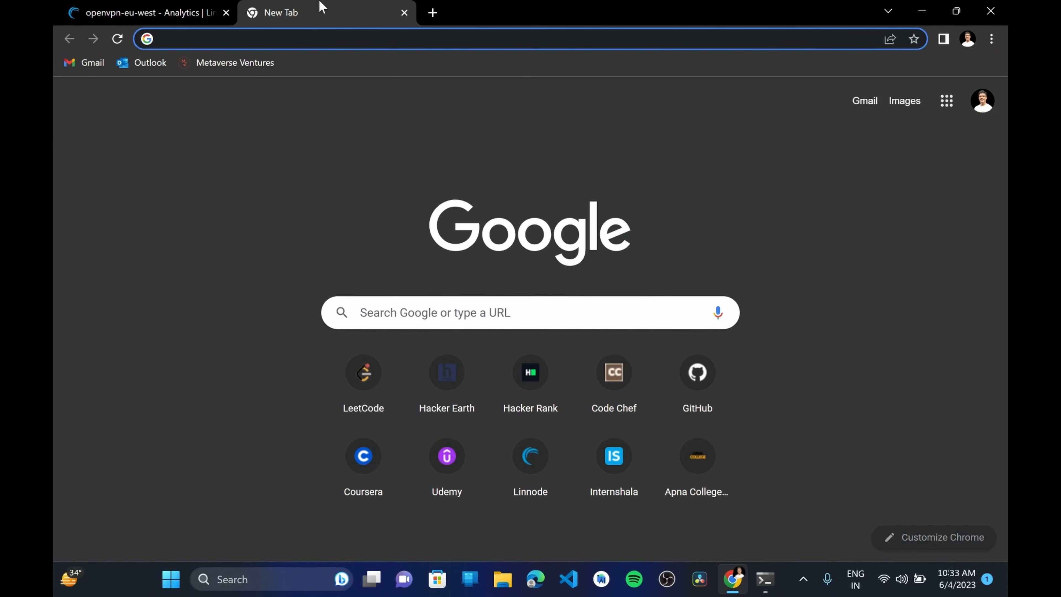
key("ctrl+v")
key("ctrl+a")
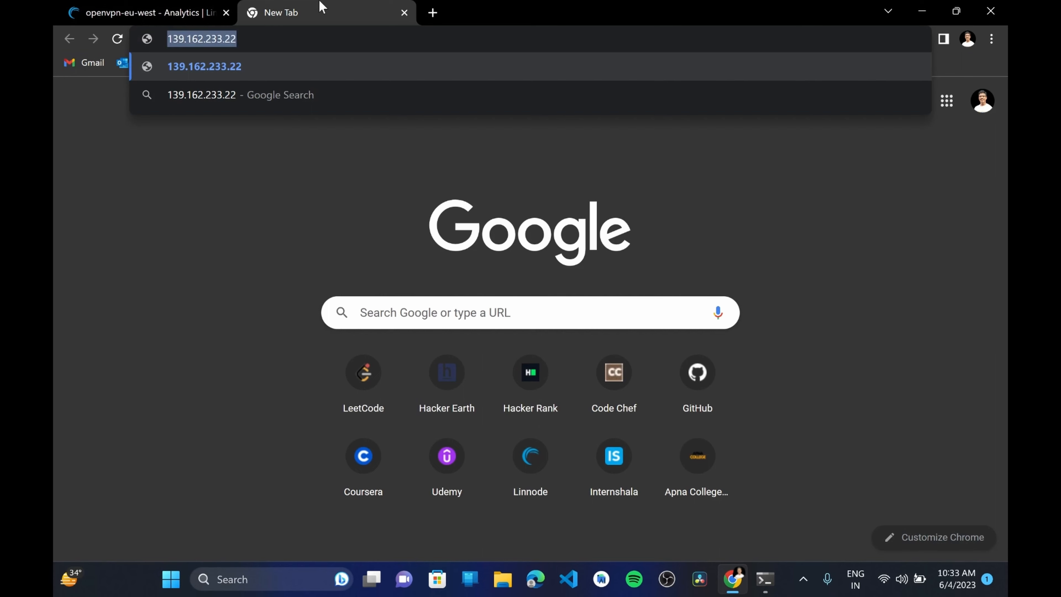
type("htpps")
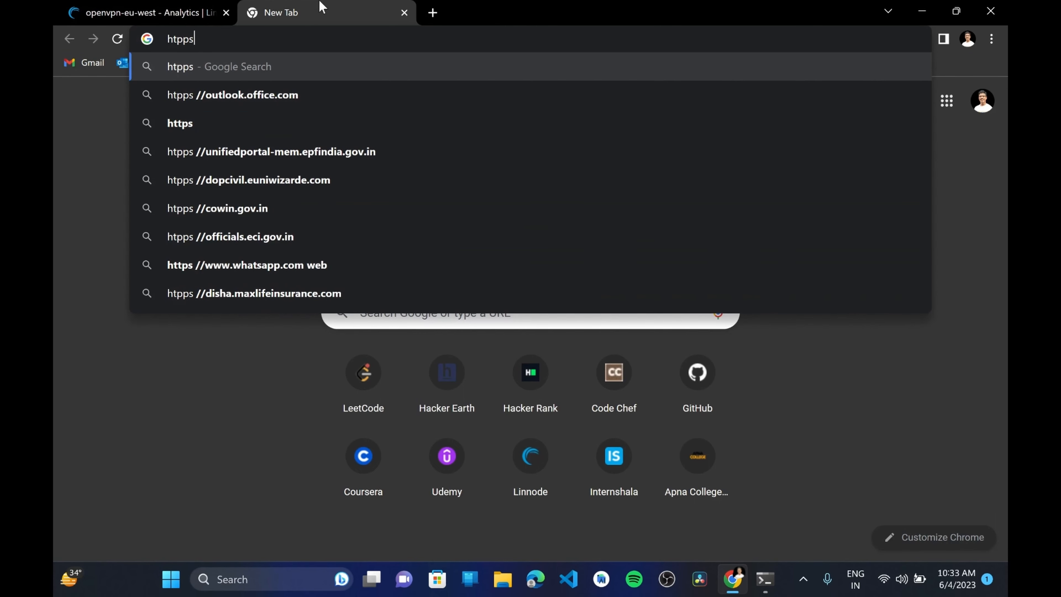
key("BackSpace")
key("BackSpace")
key("BackSpace")
type("tps")
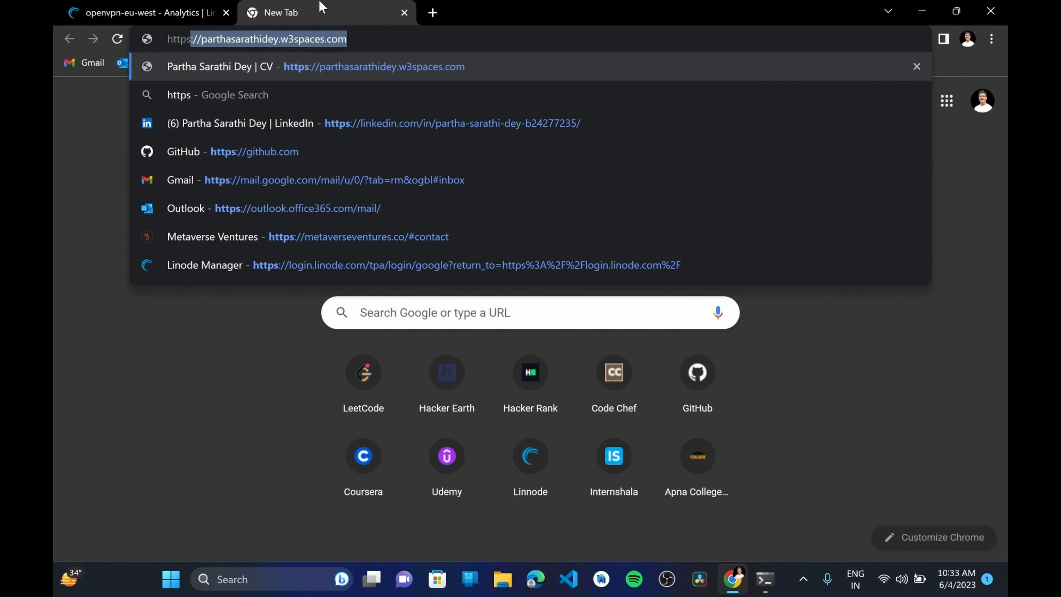
type("://")
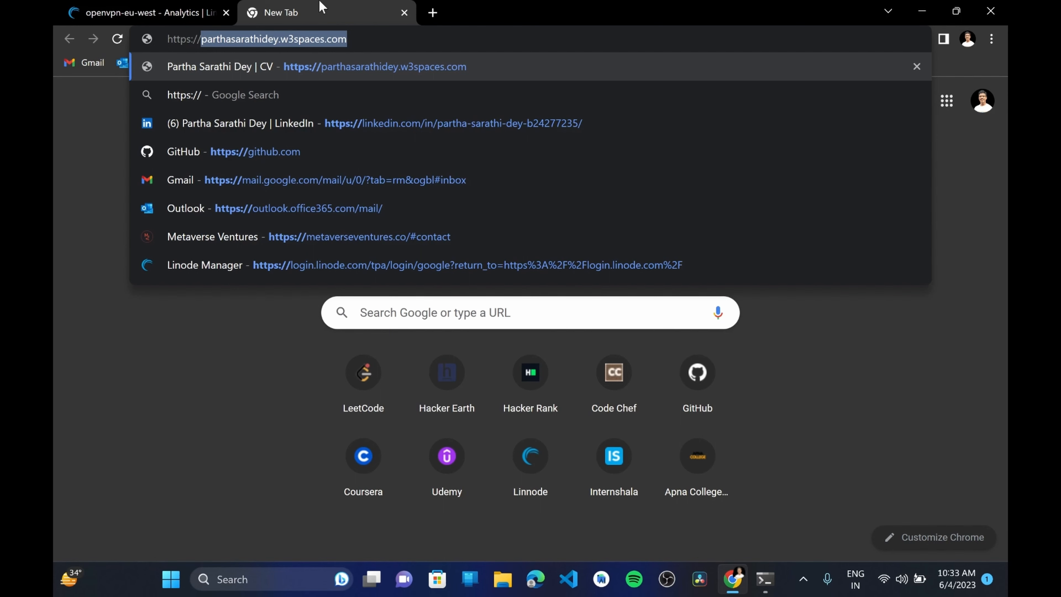
key("ctrl+v")
type(":")
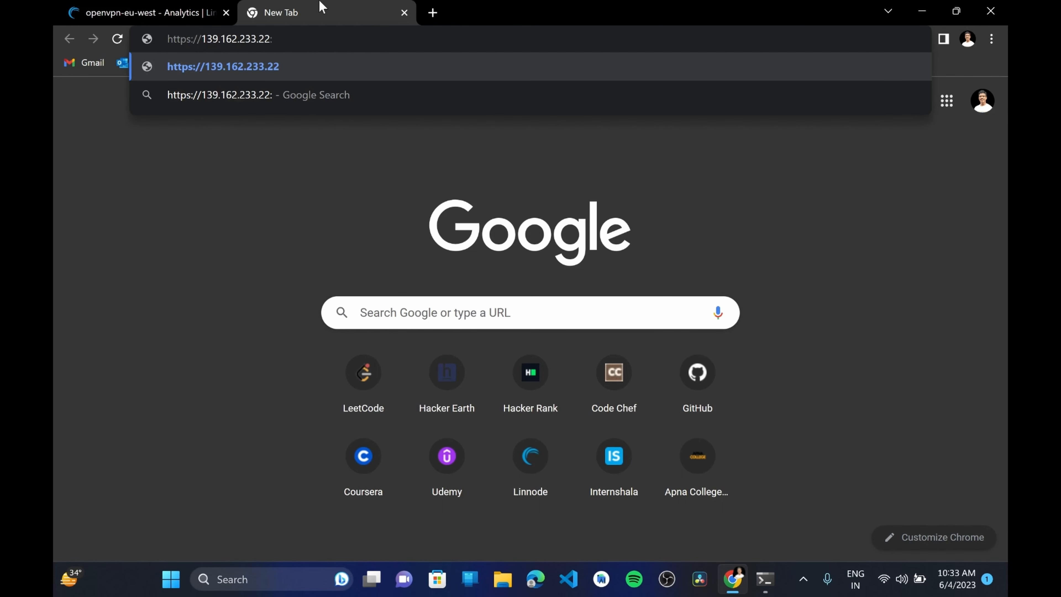
type("943")
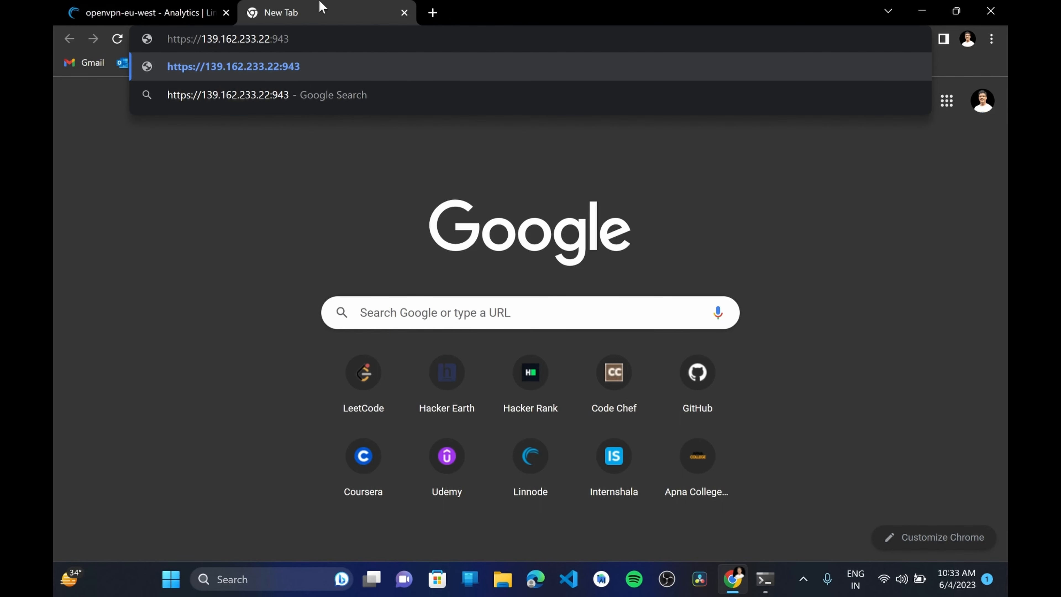
type("/adkin")
key("BackSpace")
key("BackSpace")
key("BackSpace")
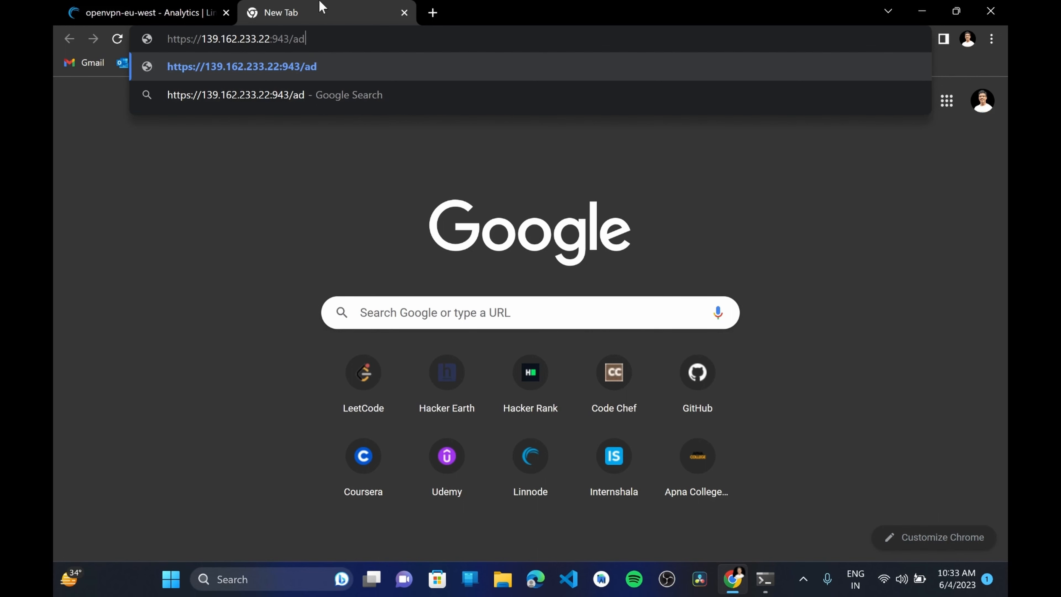
type("min")
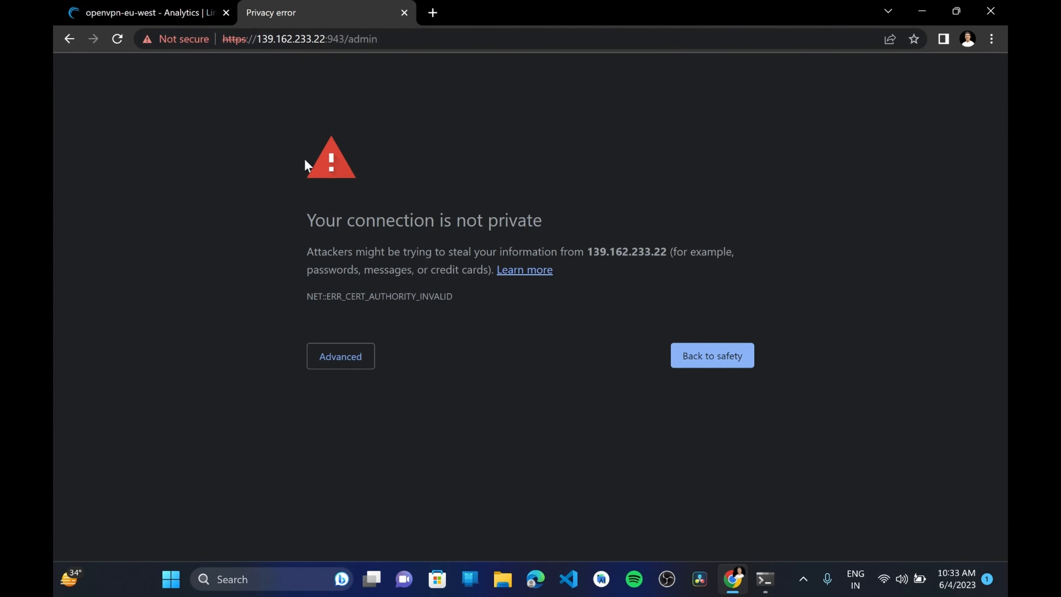
Proceed past the certificate warning to the OpenVPN Access Server admin login, and switch back to the PowerShell terminal
left_click(326, 357)
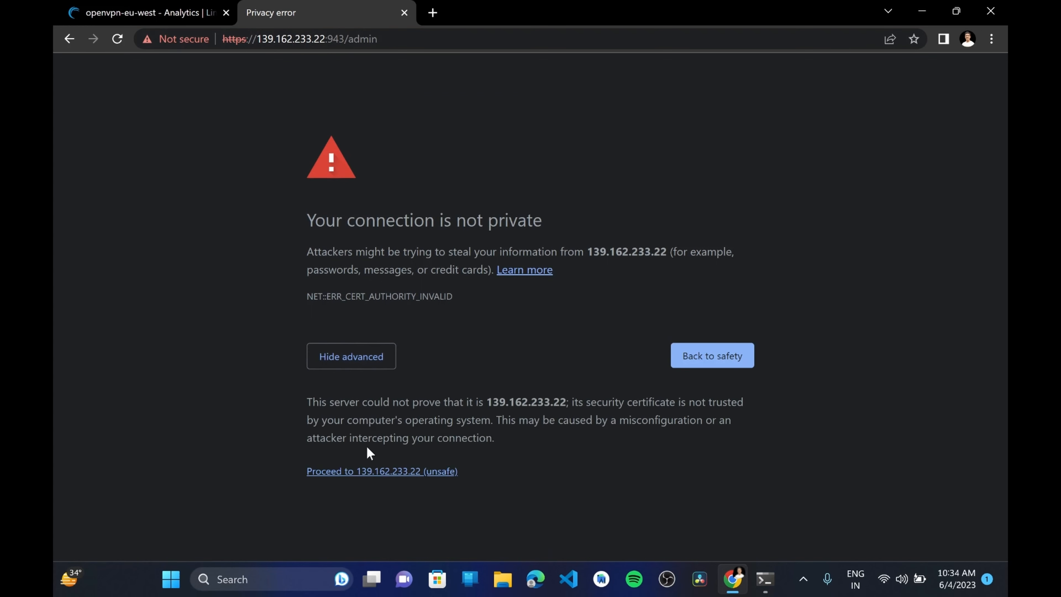
left_click(387, 471)
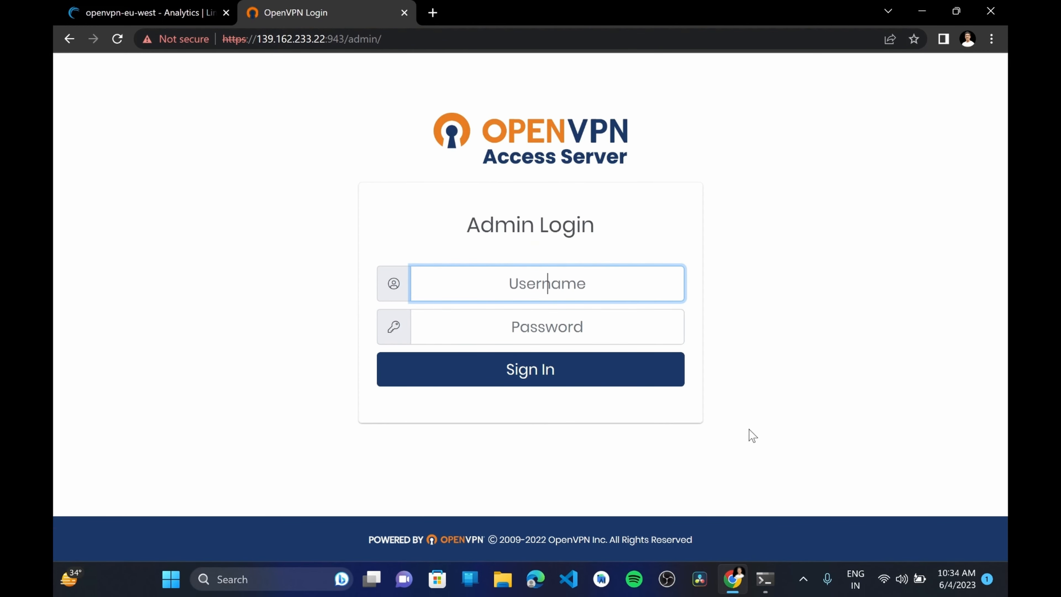
key("alt+Tab")
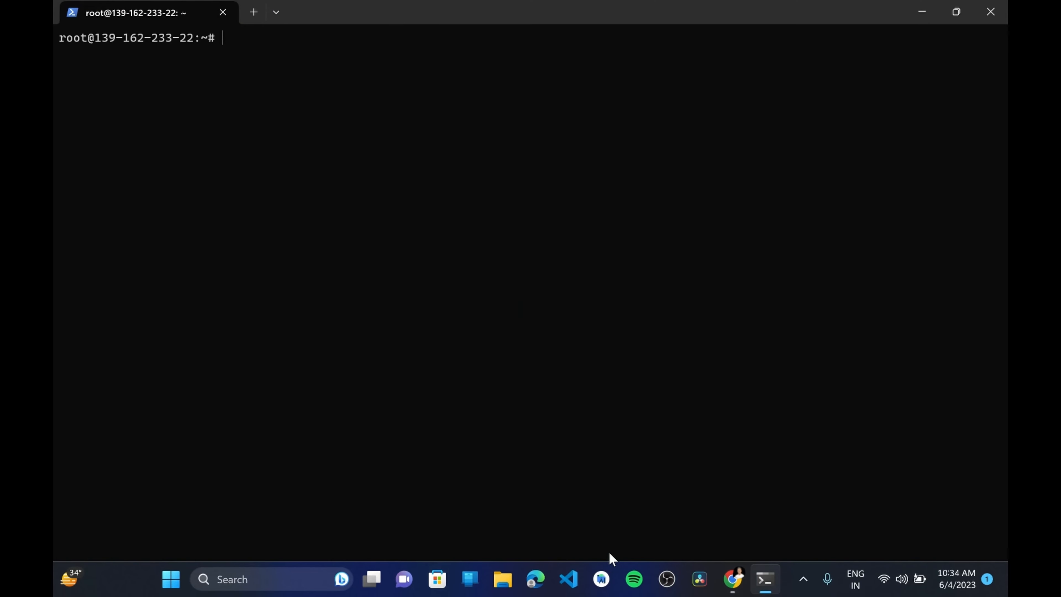
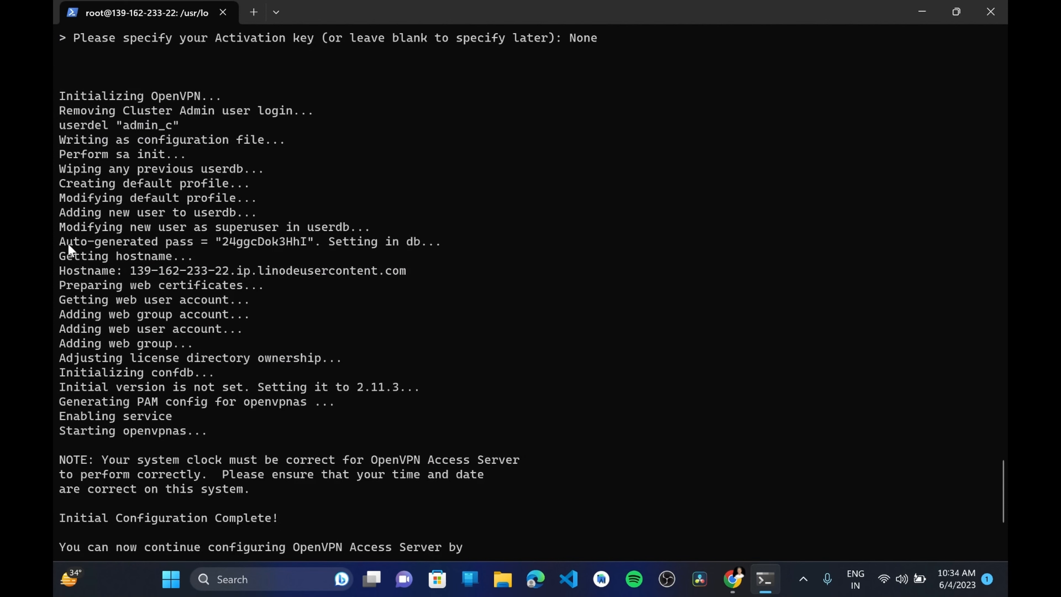
Copy the auto-generated admin password from the OpenVPN setup output and switch to the Admin Login page in Chrome
left_click_drag(53, 242, 470, 241)
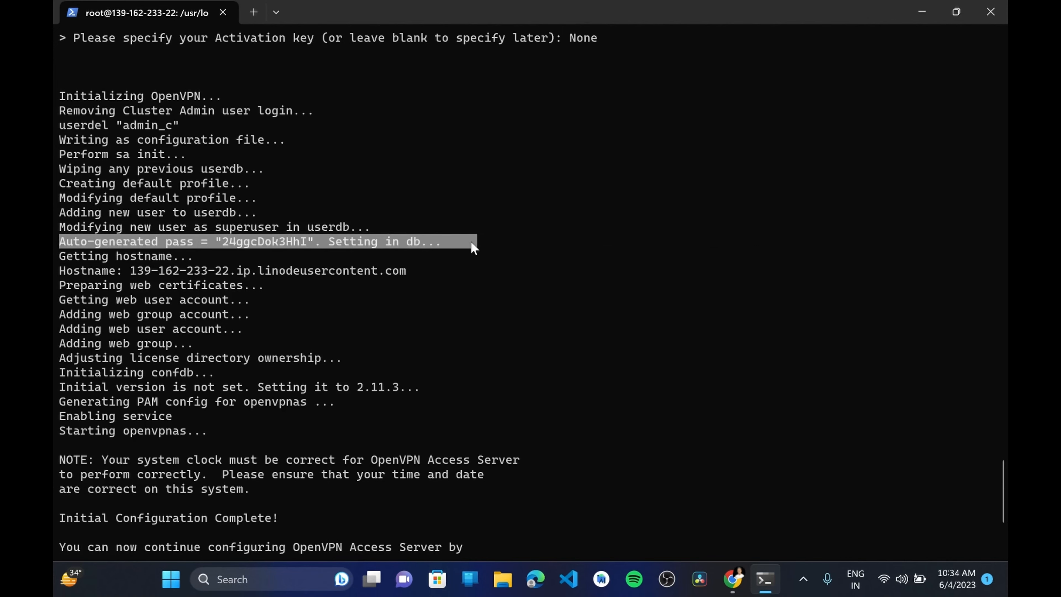
left_click(245, 226)
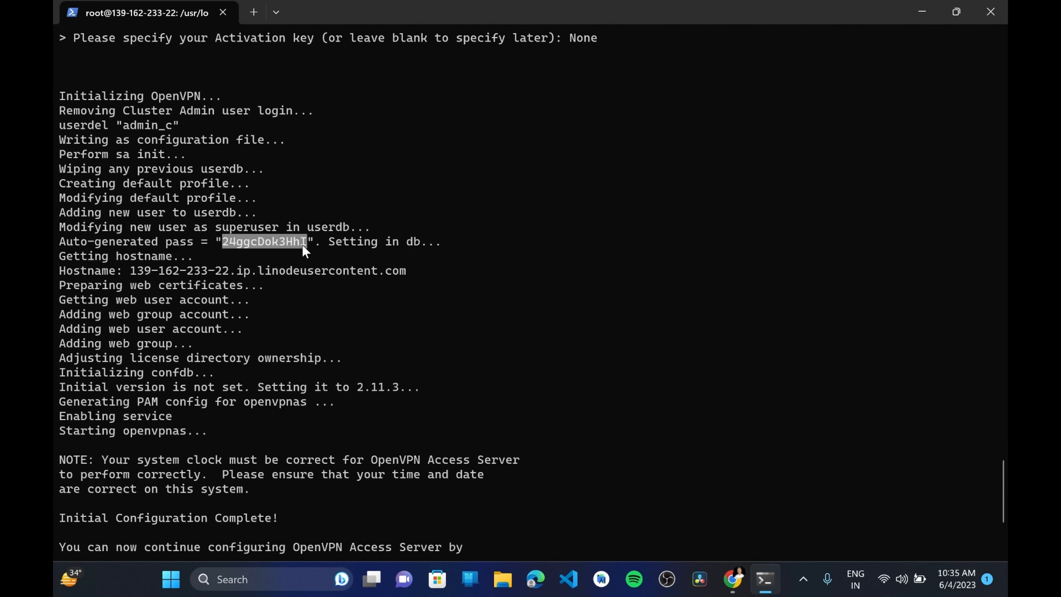
key("ctrl+c")
key("alt+Tab")
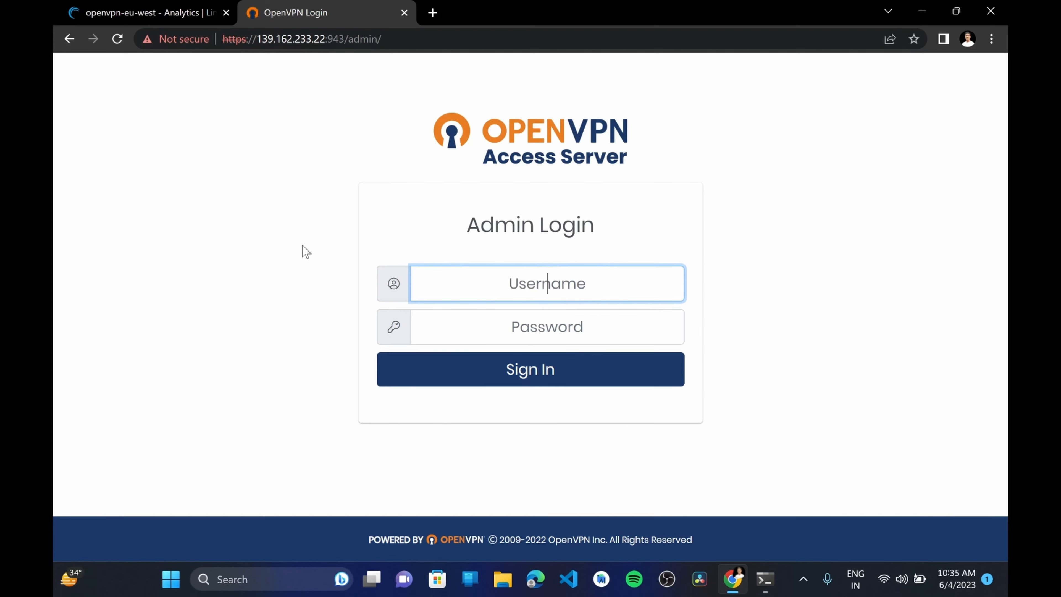
Sign in to the Access Server admin page as openvpn, using the copied admin password
type("openvpn")
key("Tab")
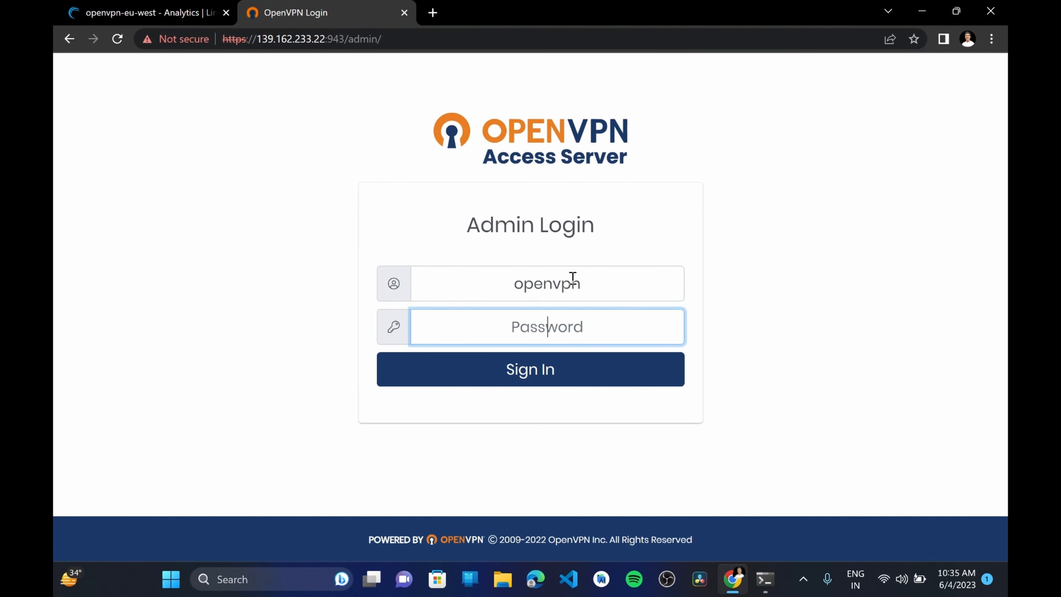
key("ctrl+v")
left_click(546, 385)
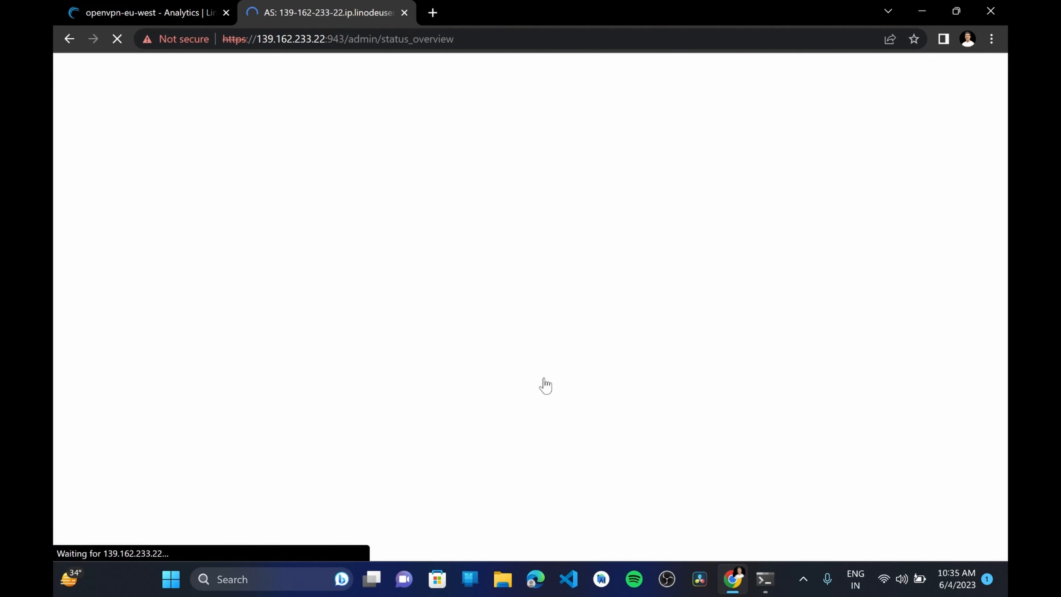
Go through the End User License Agreement to its end and agree to the terms
scroll(486, 328, "down", 5)
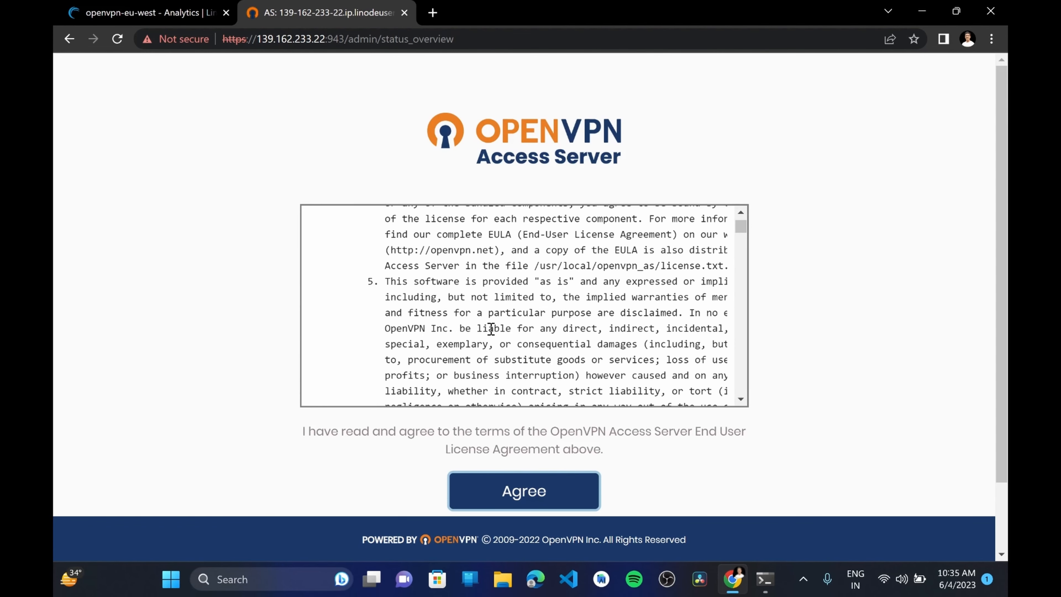
left_click_drag(742, 228, 743, 394)
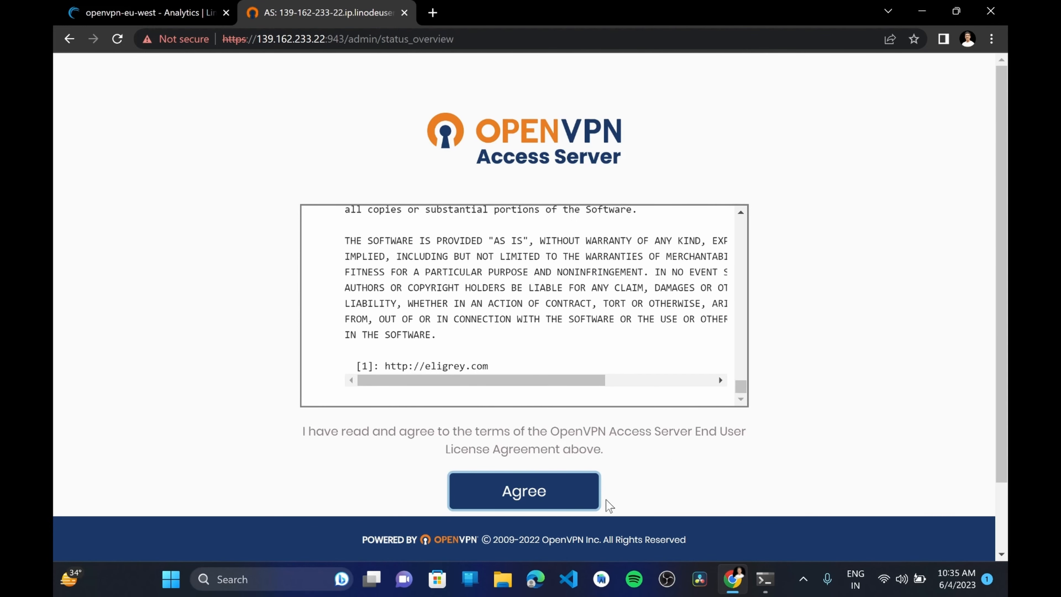
left_click(498, 493)
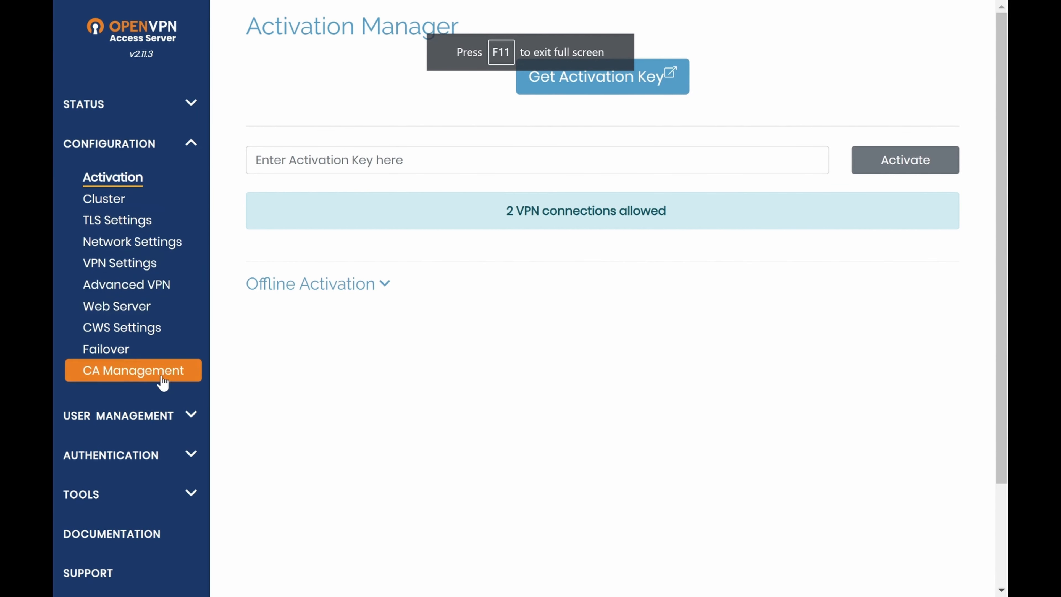
Open User Permissions, enter the new user's username and allow auto-login for that user
left_click(123, 415)
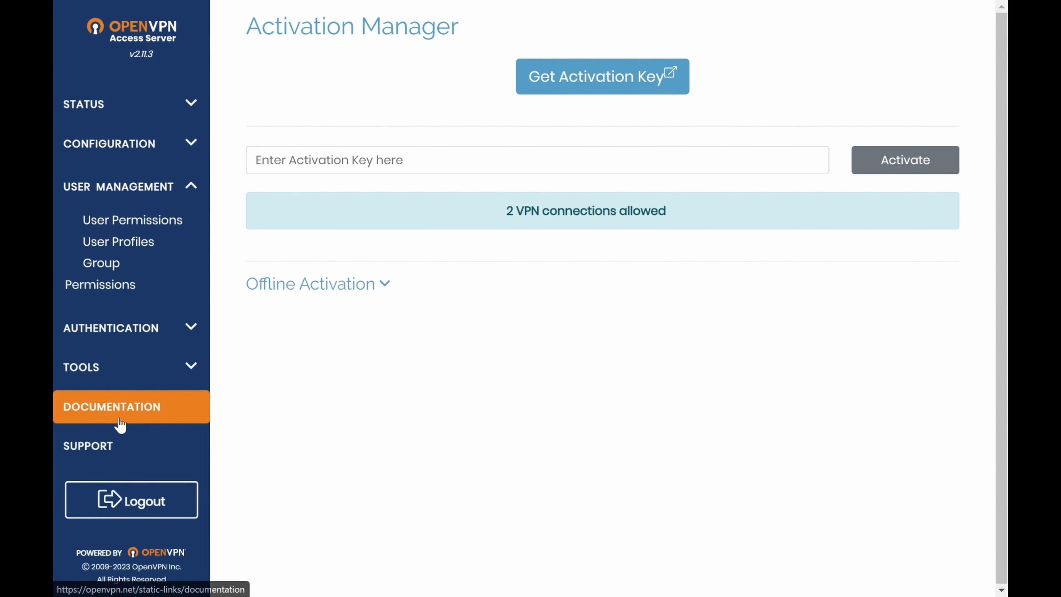
left_click(134, 219)
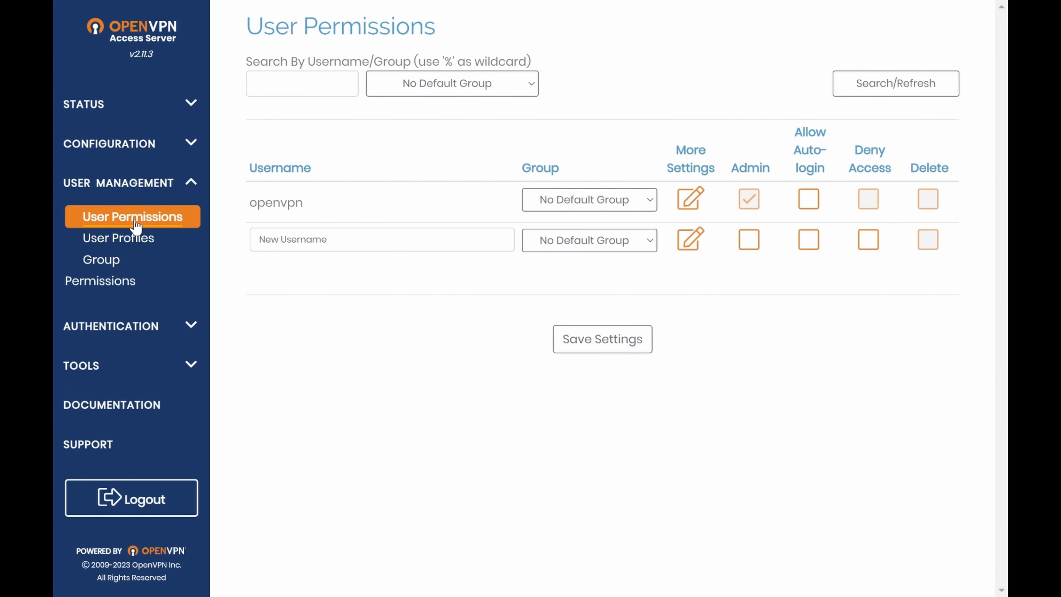
left_click(296, 240)
type("p")
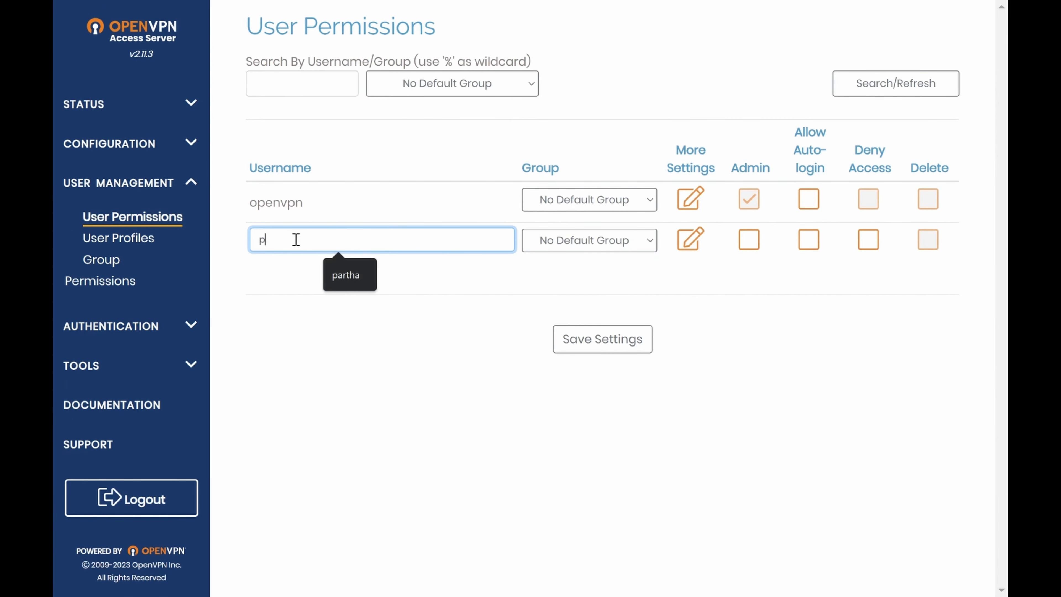
type("artha")
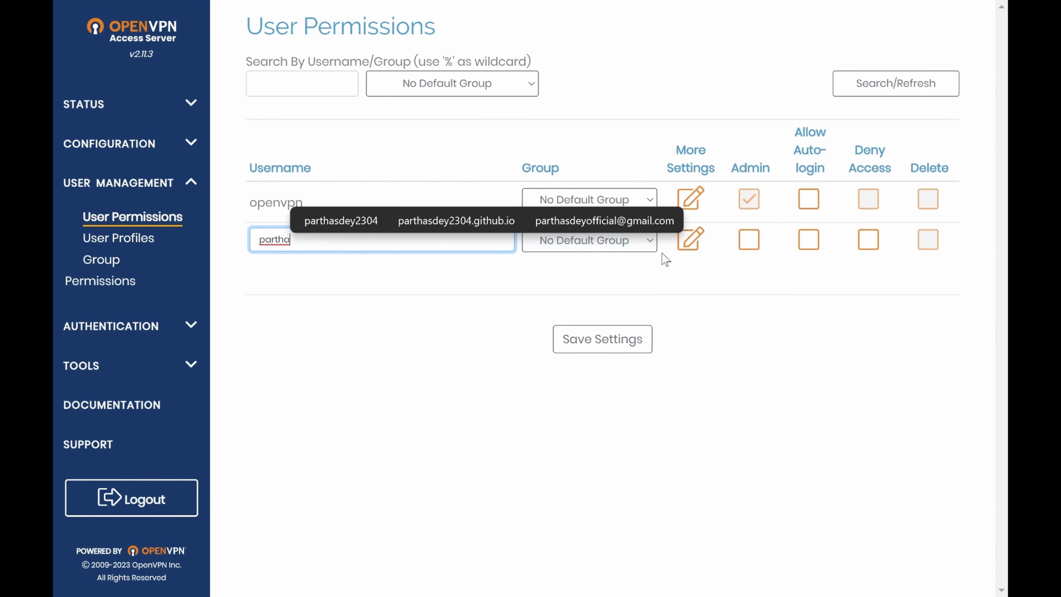
left_click(449, 295)
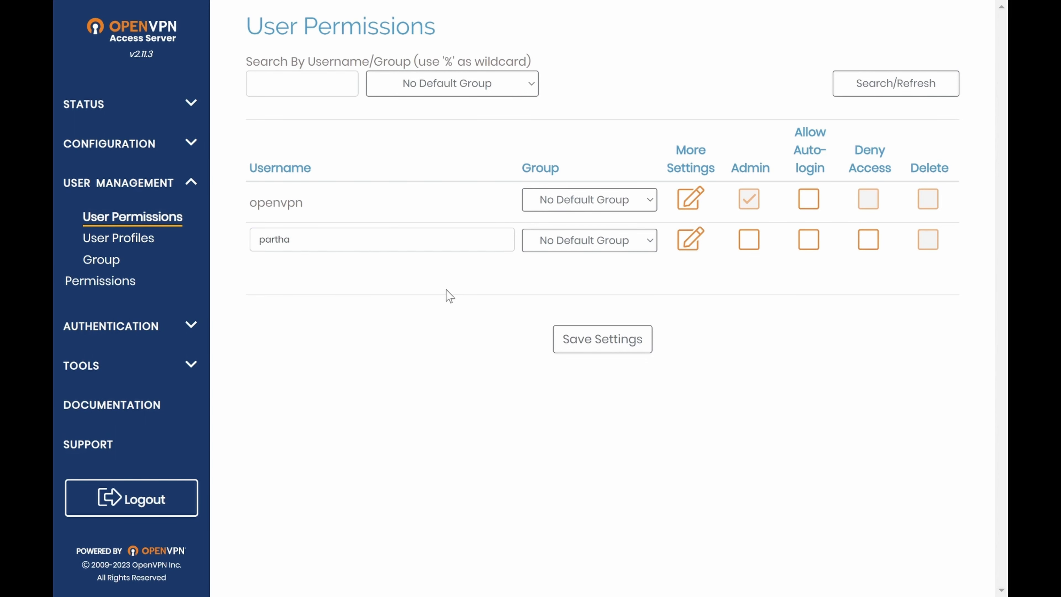
left_click(808, 243)
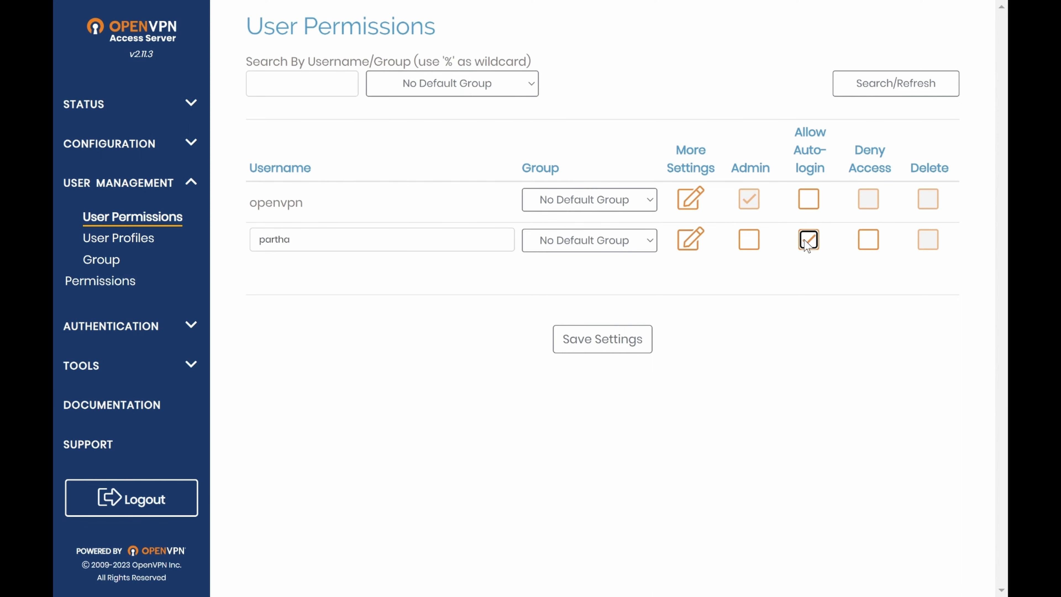
Expand the new user's additional settings and enter a local password for the account
left_click(698, 243)
scroll(699, 244, "down", 3)
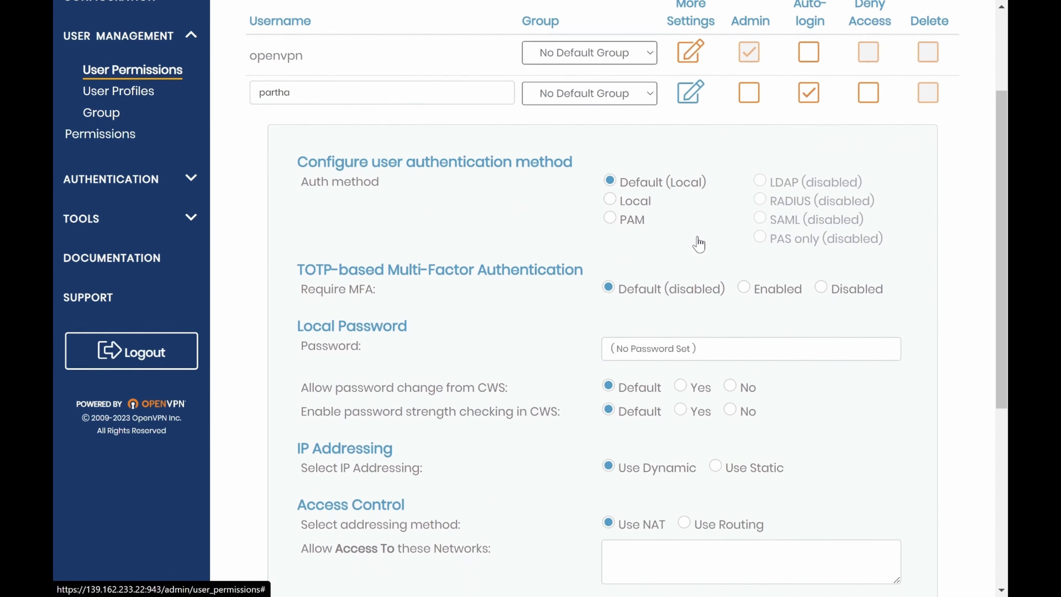
left_click(652, 343)
type("p•••••")
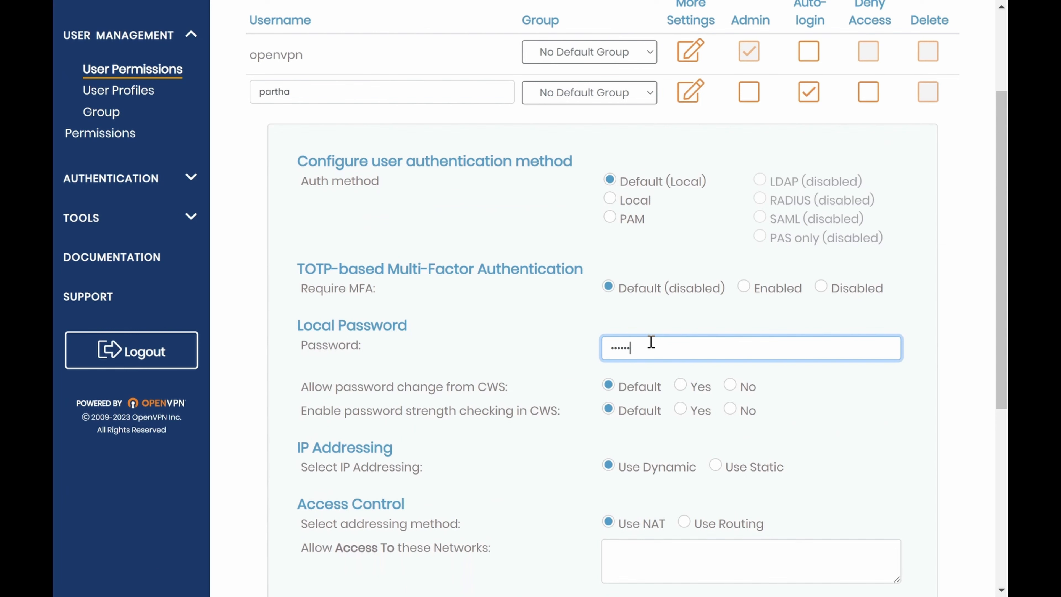
key("BackSpace")
key("BackSpace")
key("BackSpace")
key("BackSpace")
key("BackSpace")
type("••••••")
Save the new user's settings and propagate the changes to the running server
scroll(651, 342, "down", 1)
scroll(652, 342, "down", 7)
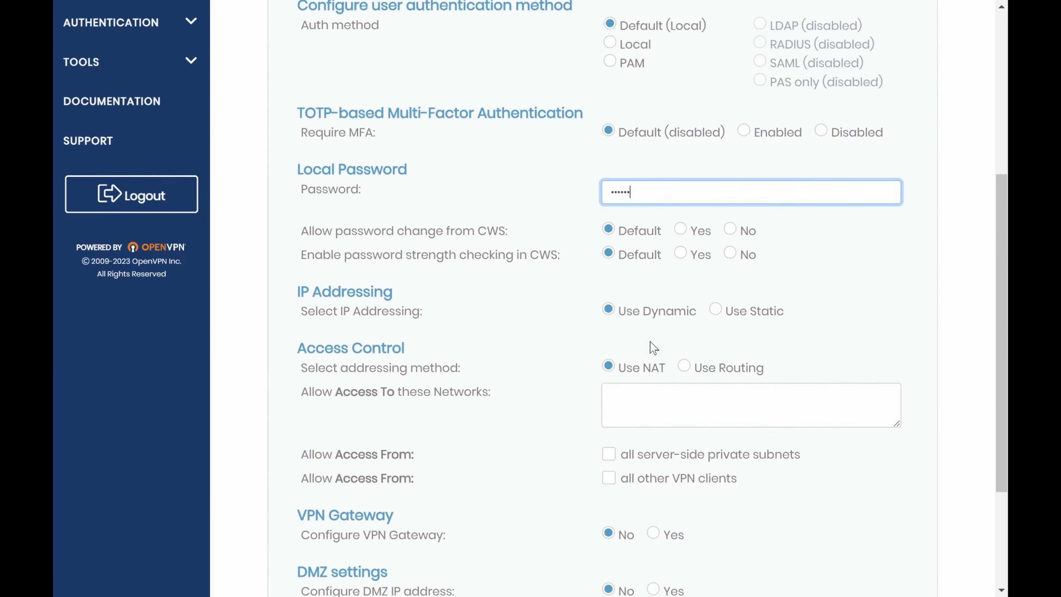
left_click(587, 568)
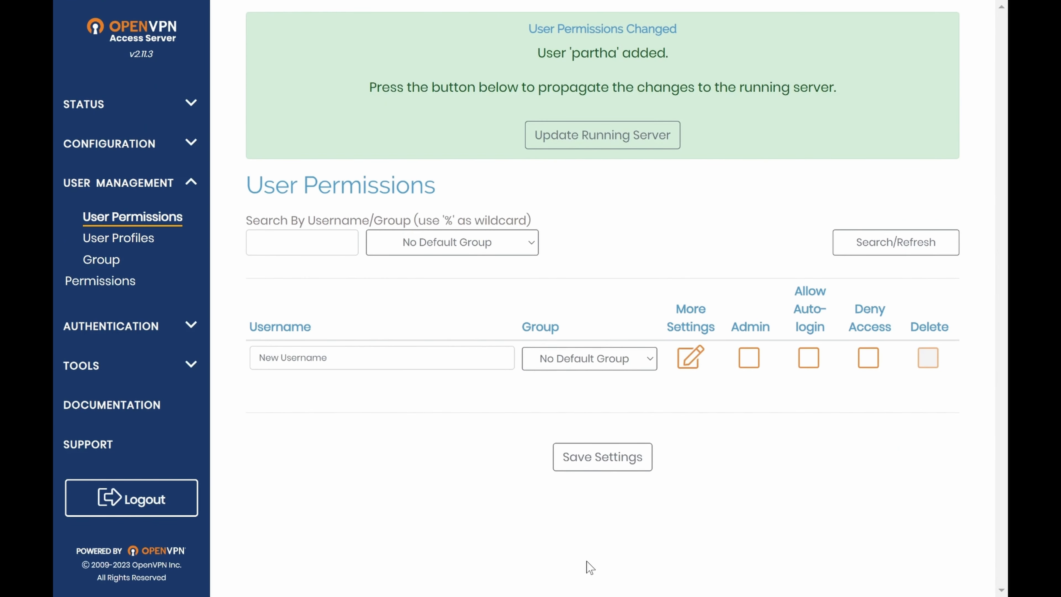
left_click(595, 148)
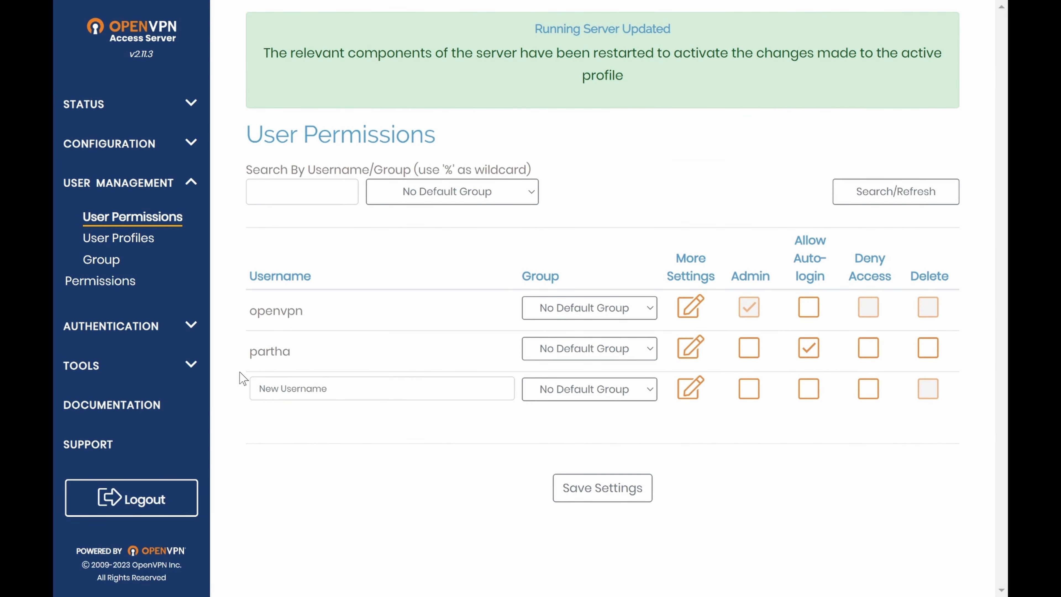
left_click_drag(246, 355, 308, 356)
left_click(349, 358)
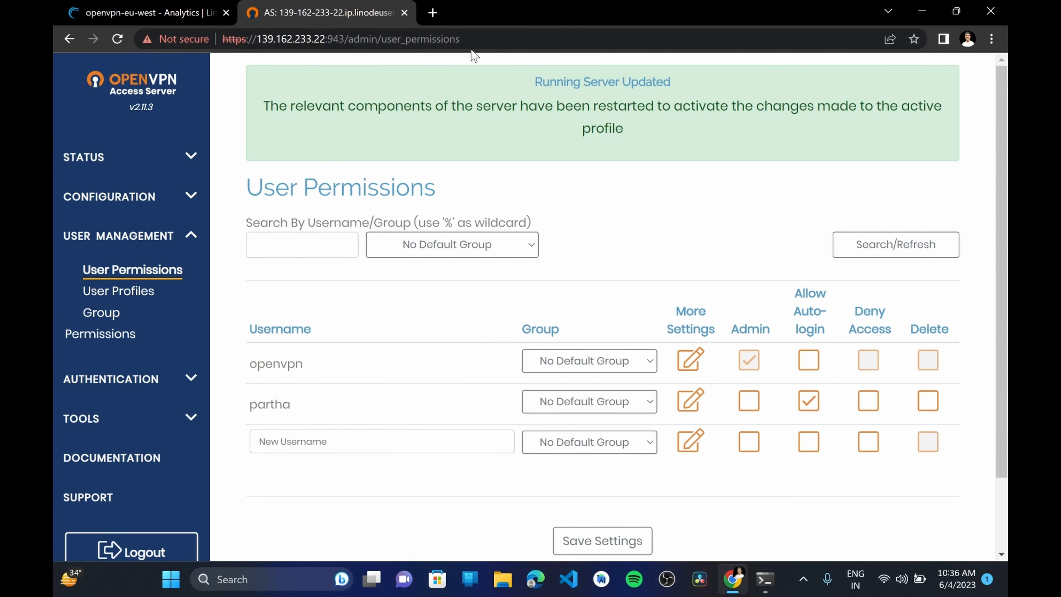
left_click(496, 39)
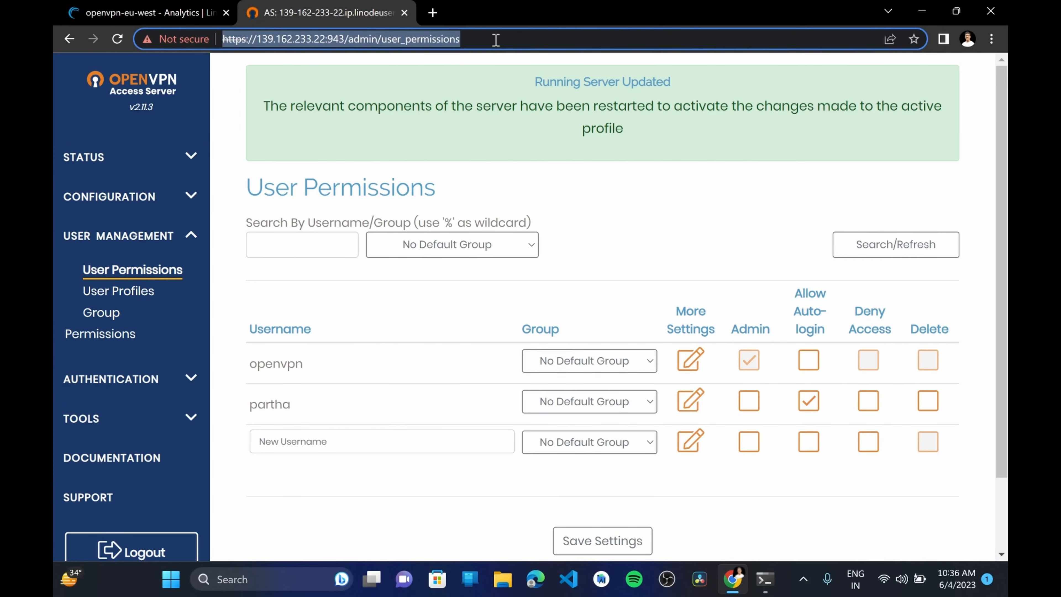
key("BackSpace")
key("BackSpace")
key("BackSpace")
key("BackSpace")
key("BackSpace")
key("BackSpace")
key("BackSpace")
key("BackSpace")
key("BackSpace")
key("BackSpace")
key("BackSpace")
key("BackSpace")
key("BackSpace")
key("BackSpace")
key("BackSpace")
key("BackSpace")
key("BackSpace")
key("BackSpace")
key("BackSpace")
key("BackSpace")
key("BackSpace")
key("BackSpace")
key("BackSpace")
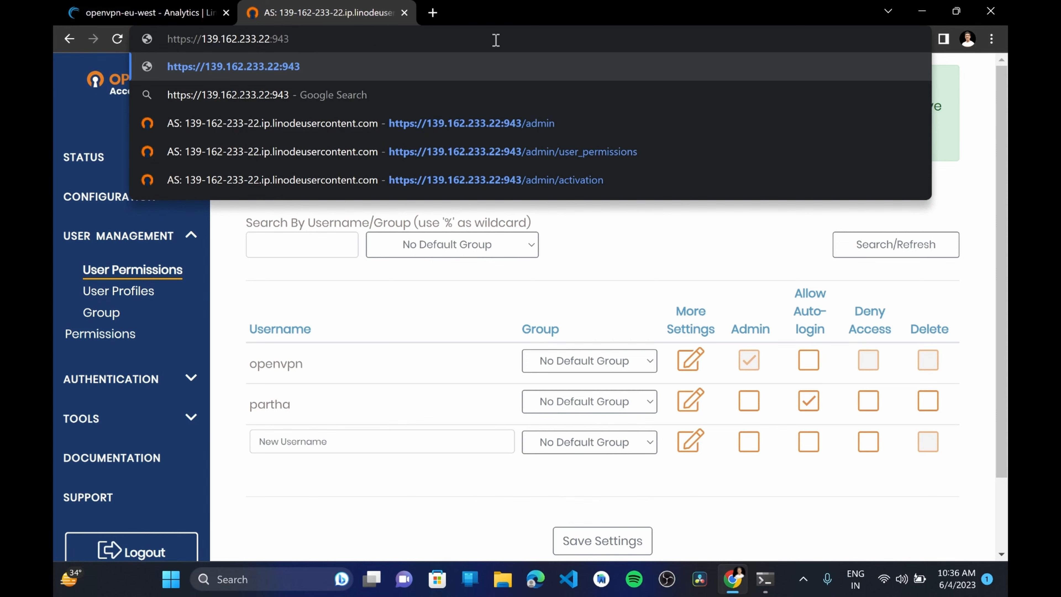
key("Return")
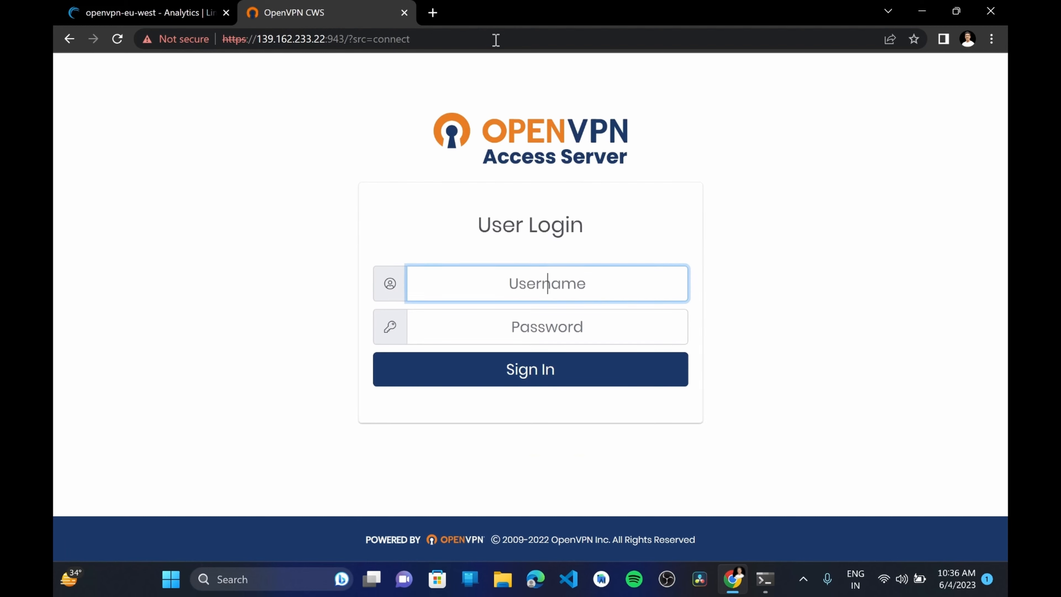
left_click(457, 41)
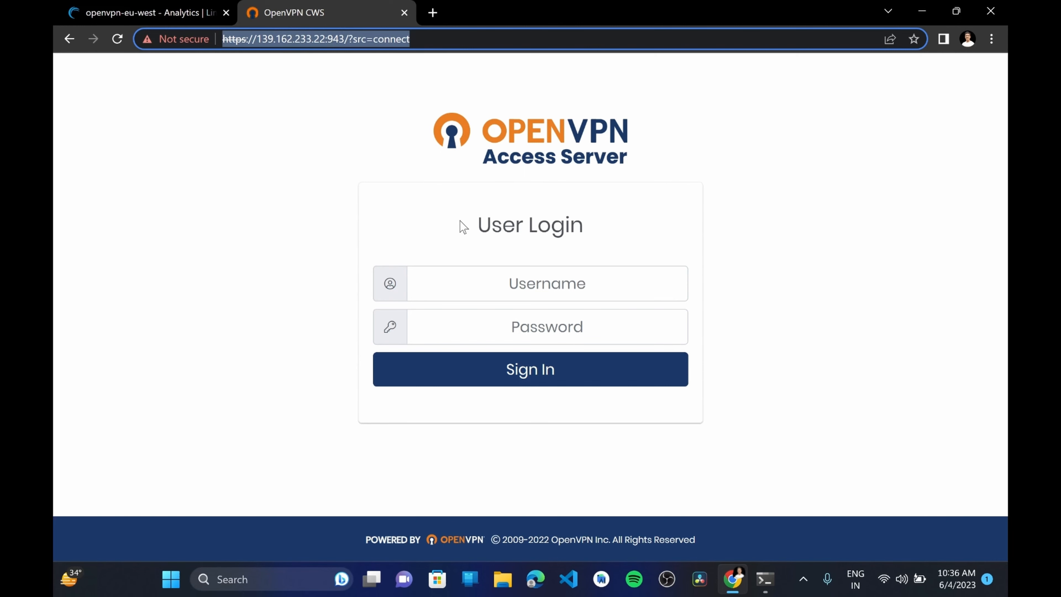
Sign in to the User Login page with the new user's username and password
left_click(559, 285)
type("p")
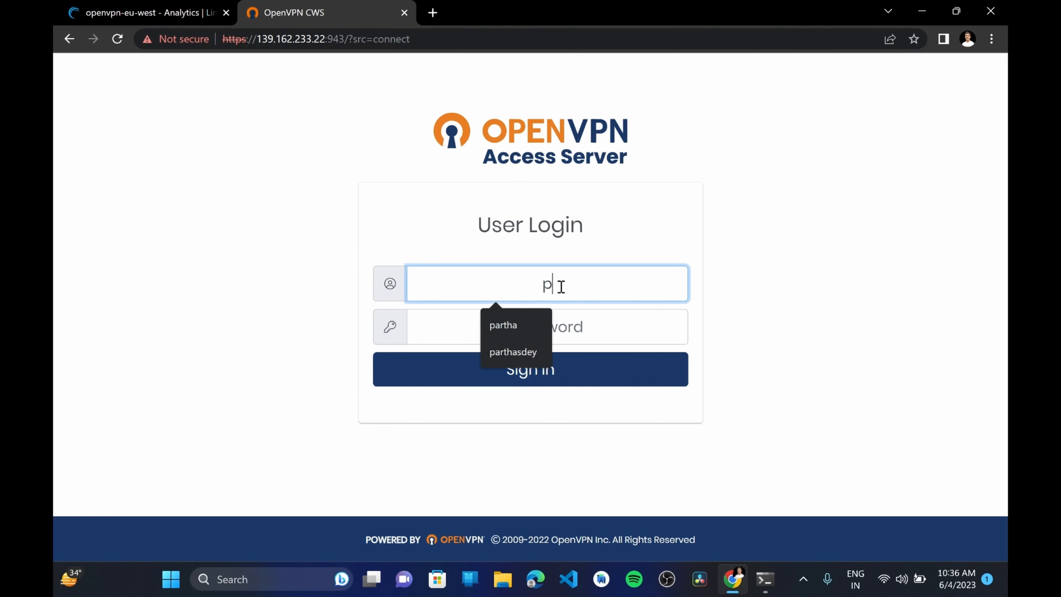
type("artha")
key("Tab")
type("******")
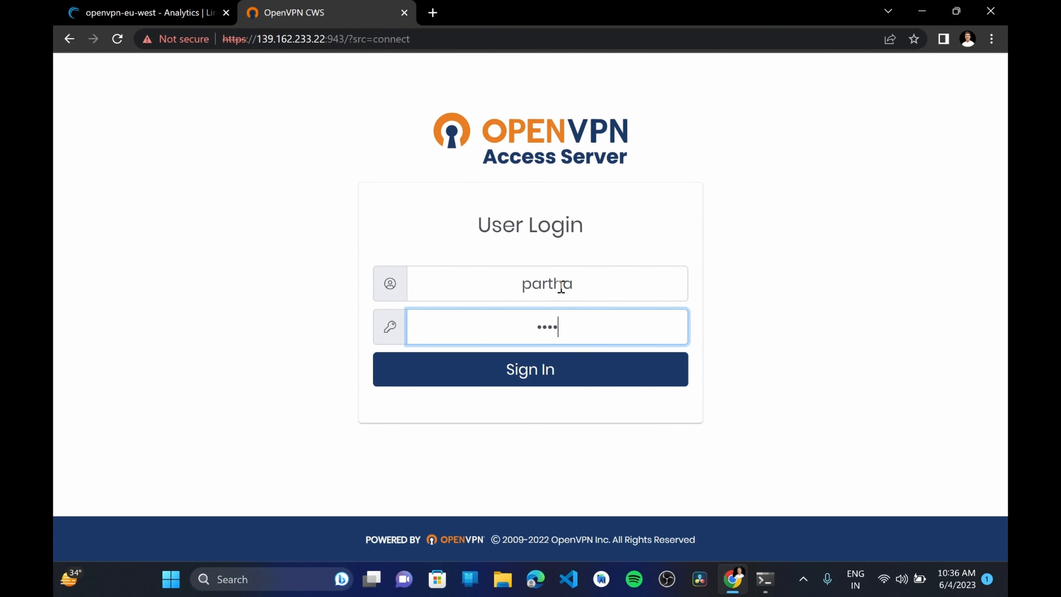
left_click(529, 372)
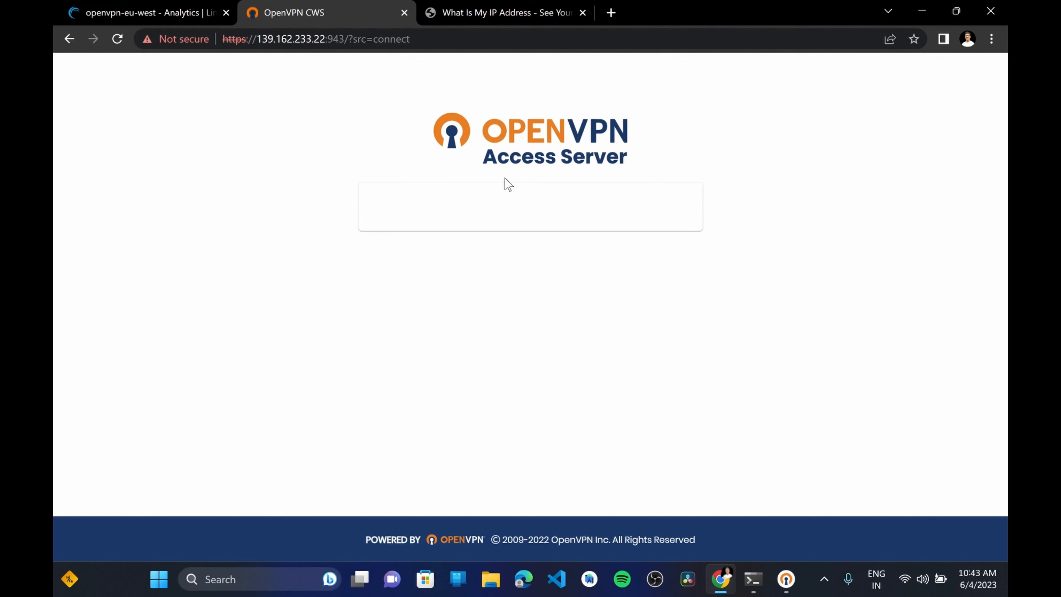
Open Profiles Management and create a new connection profile with tls-crypt-v2 and Autologin enabled
scroll(508, 184, "down", 1)
scroll(508, 184, "down", 1)
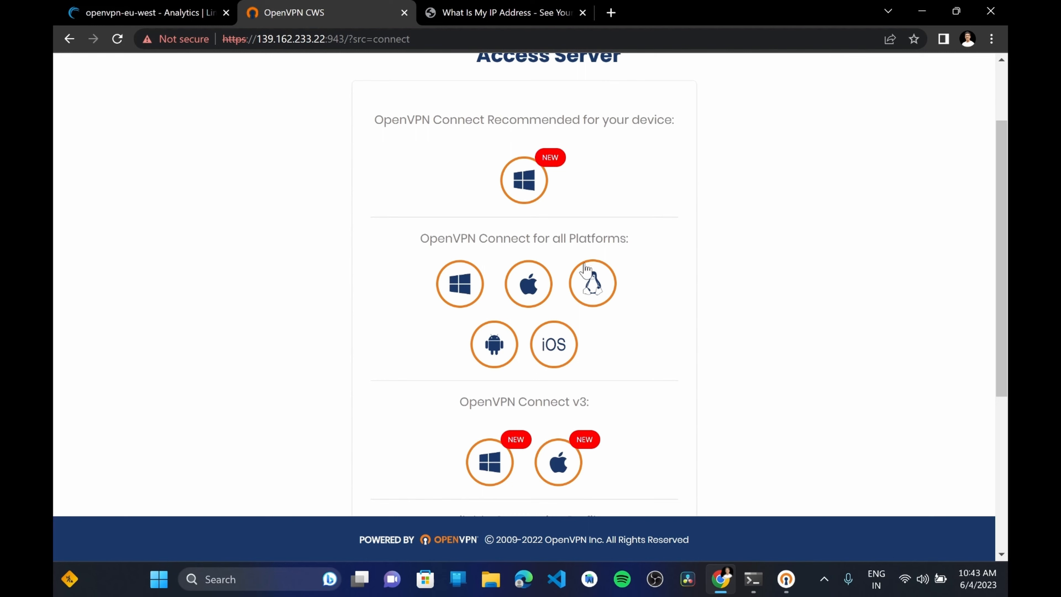
scroll(564, 337, "down", 1)
scroll(564, 337, "down", 4)
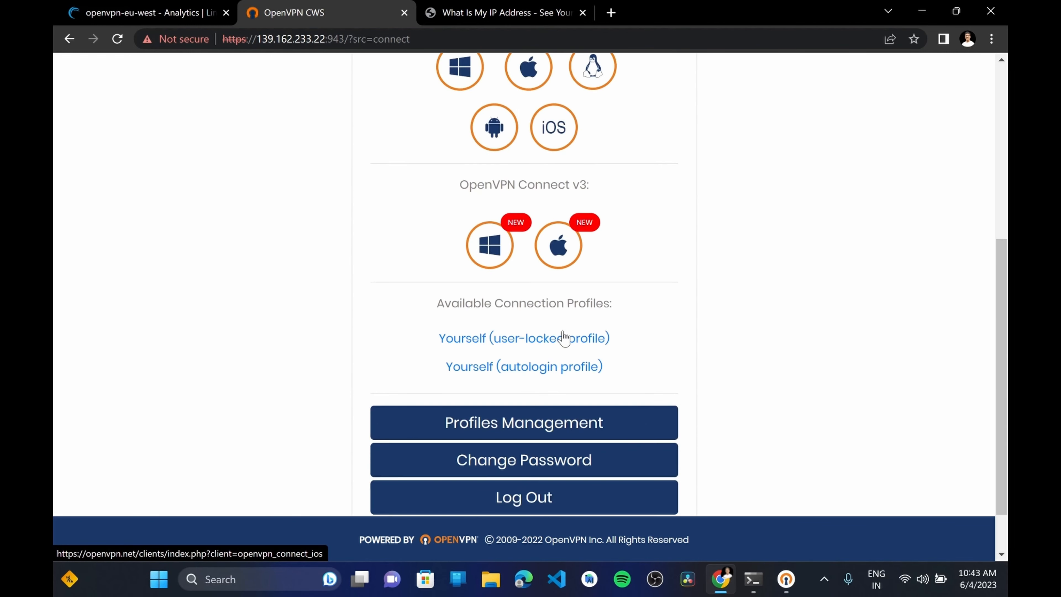
scroll(564, 337, "down", 1)
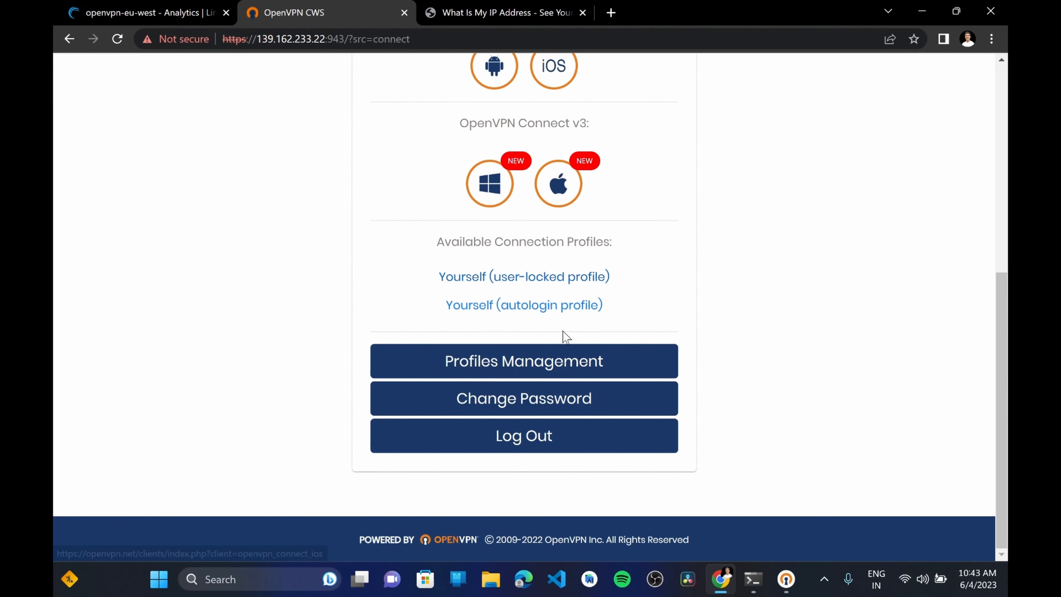
left_click(537, 362)
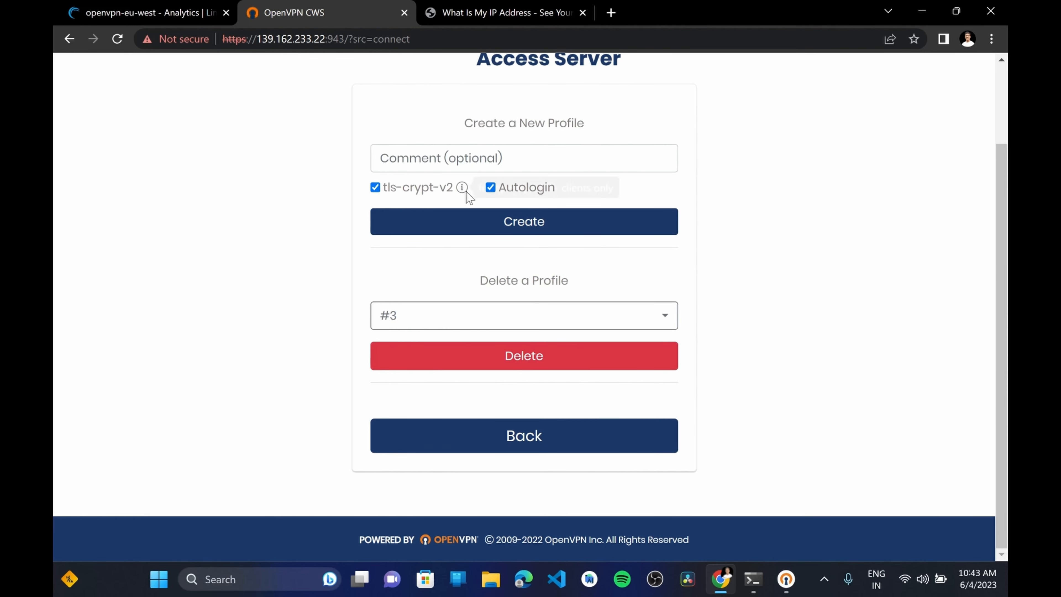
left_click(515, 223)
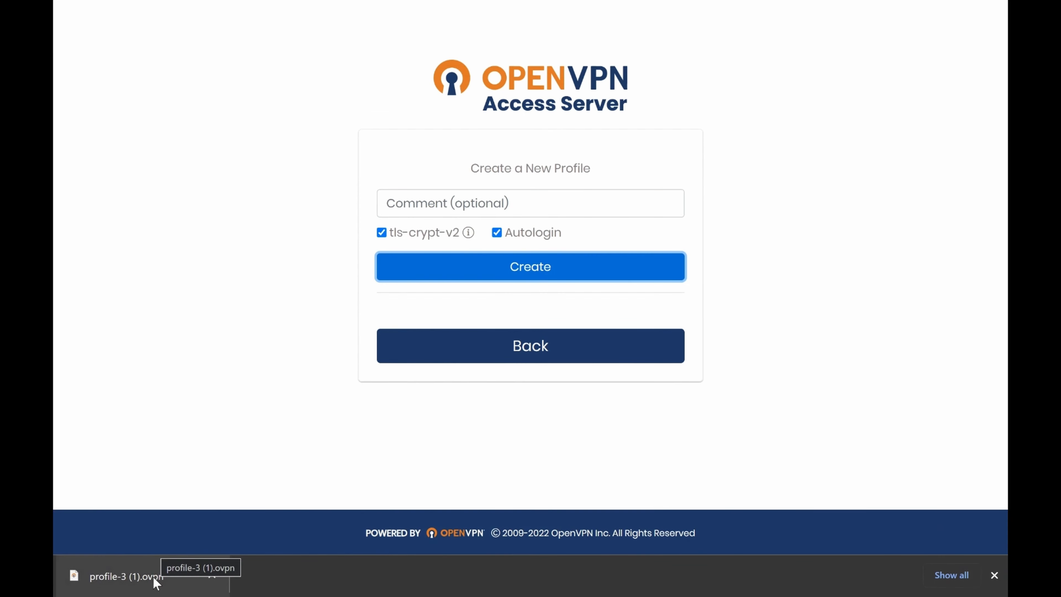
Find and launch the OpenVPN Connect desktop app to show its profiles
key("super")
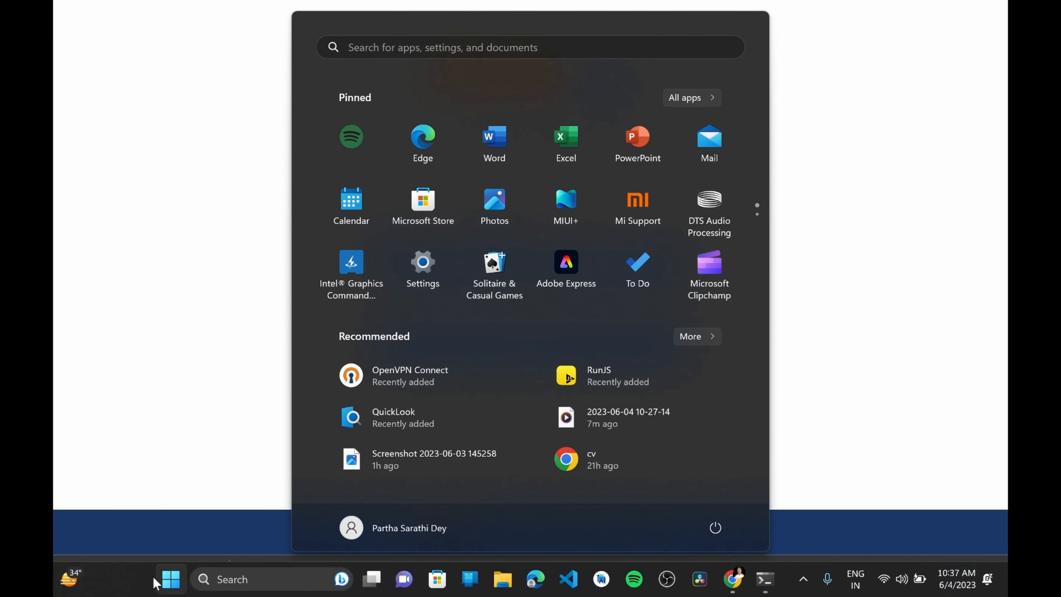
type("open")
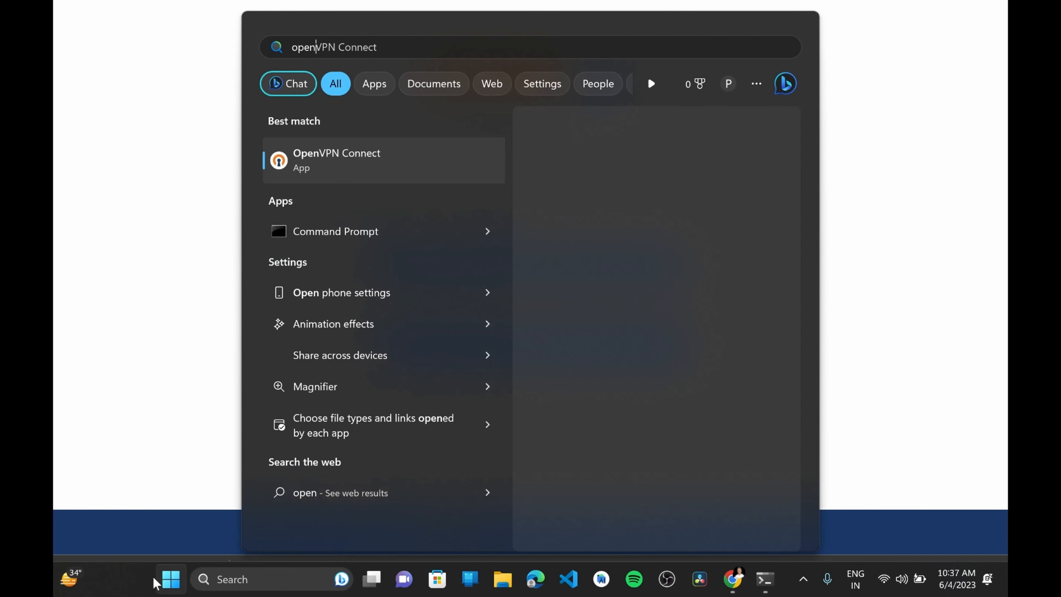
key("Return")
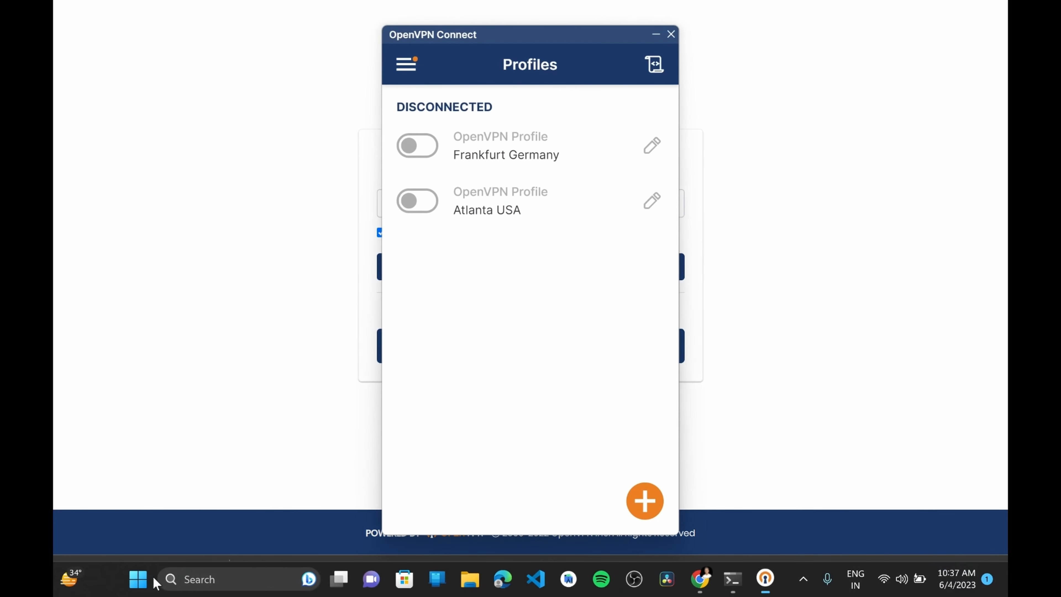
Import the downloaded profile-3 (1).ovpn file from the browser into OpenVPN Connect
left_click(161, 353)
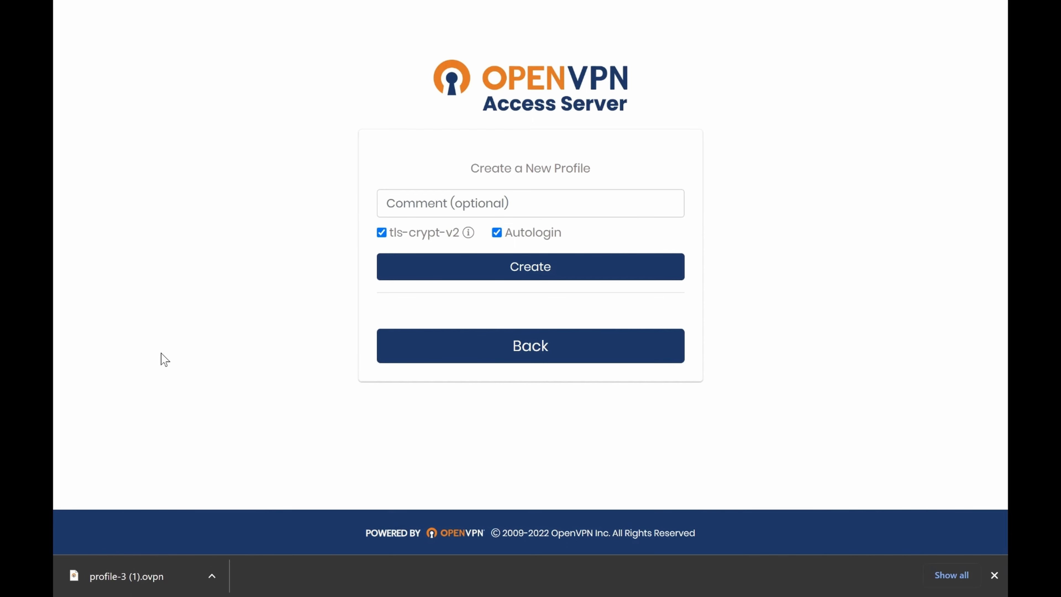
key("F11")
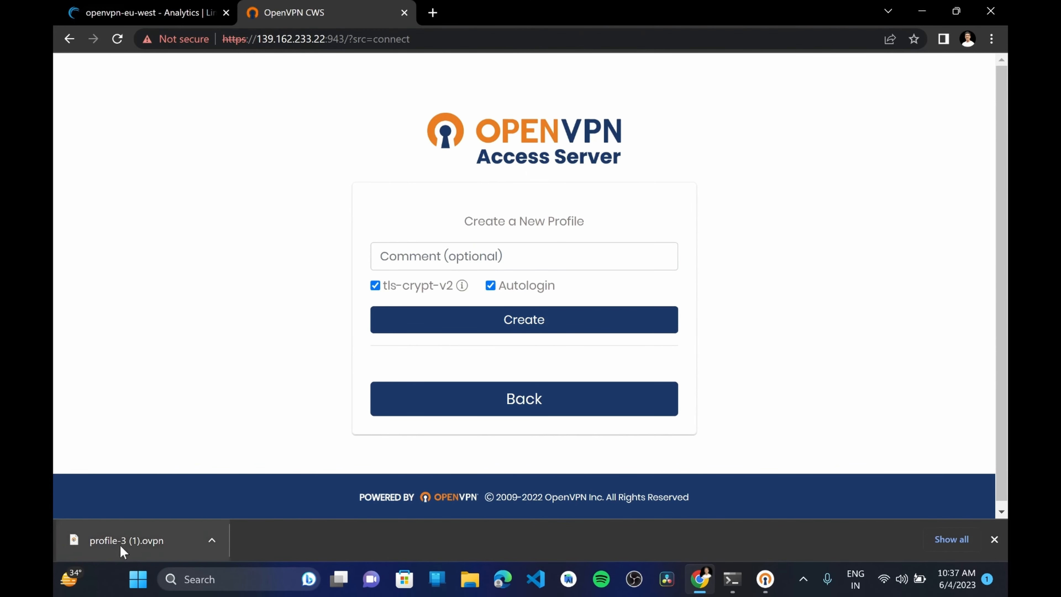
left_click_drag(120, 545, 527, 301)
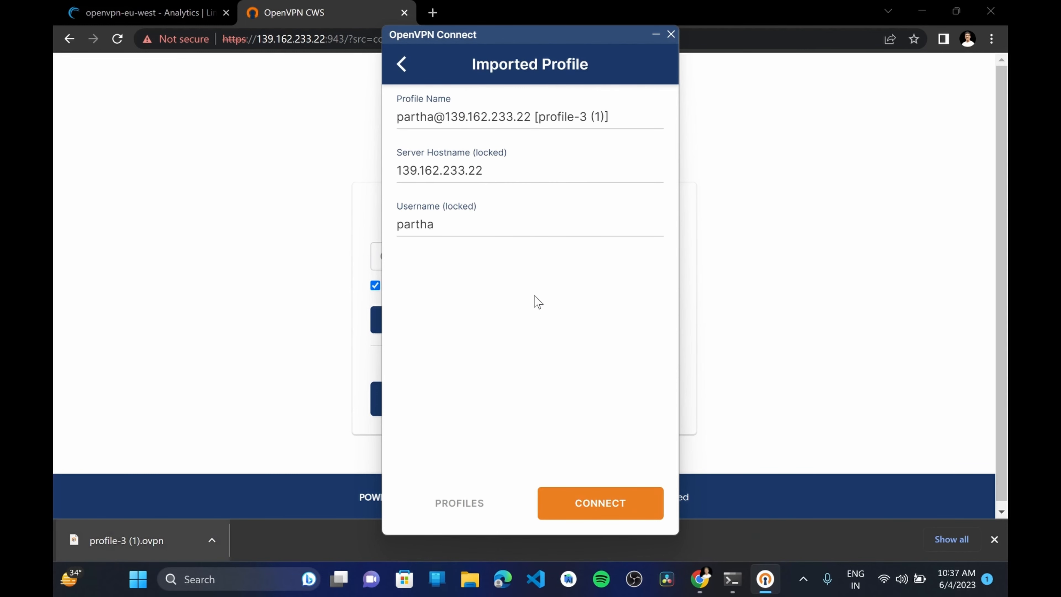
Check the Linode's region, name the imported profile "London UK" in OpenVPN Connect, and connect with it
left_click(622, 124)
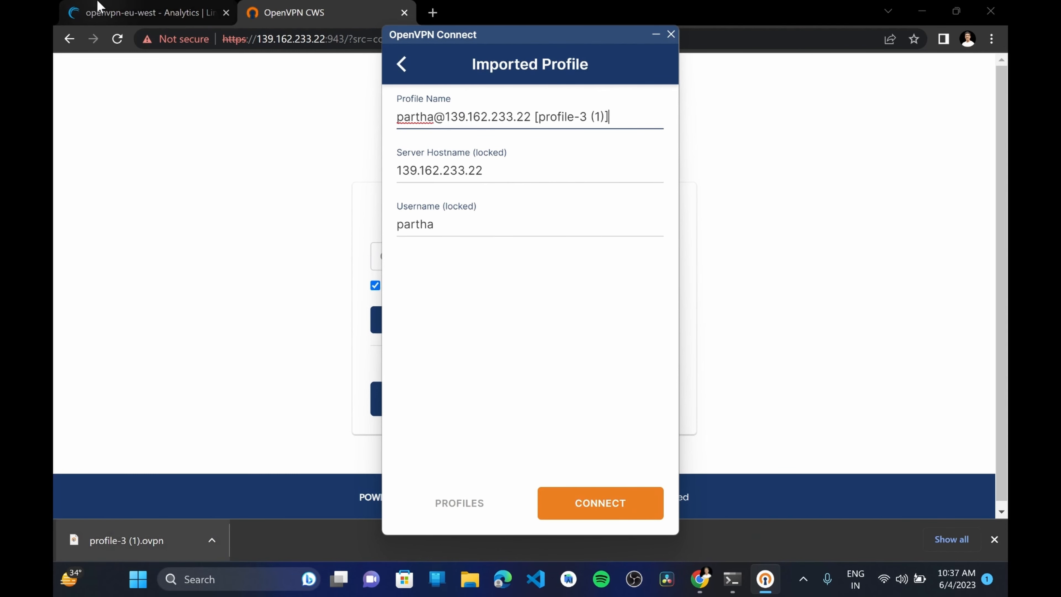
left_click(146, 12)
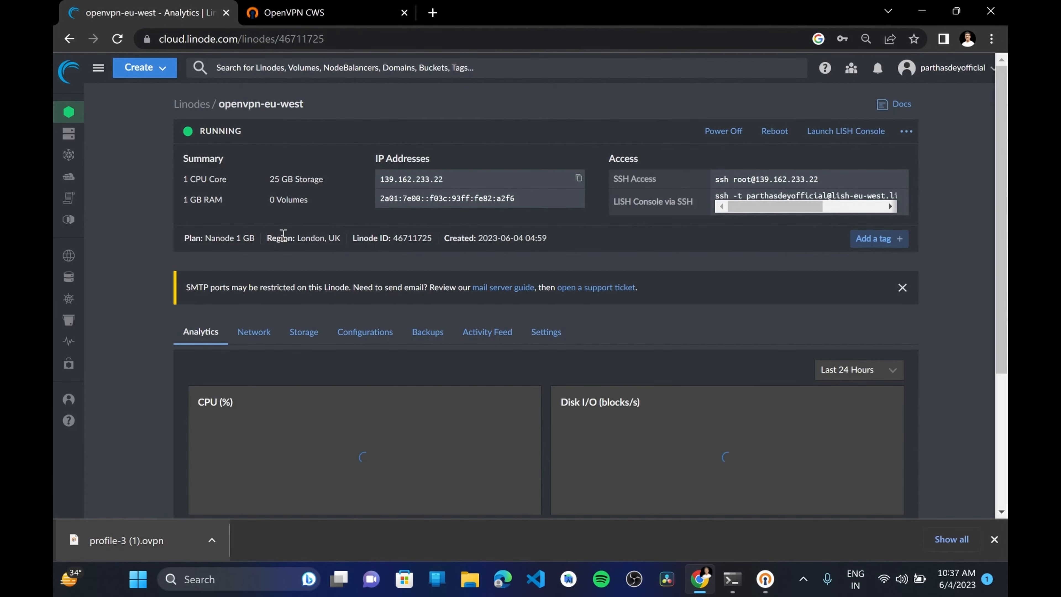
key("alt+Tab")
key("Tab")
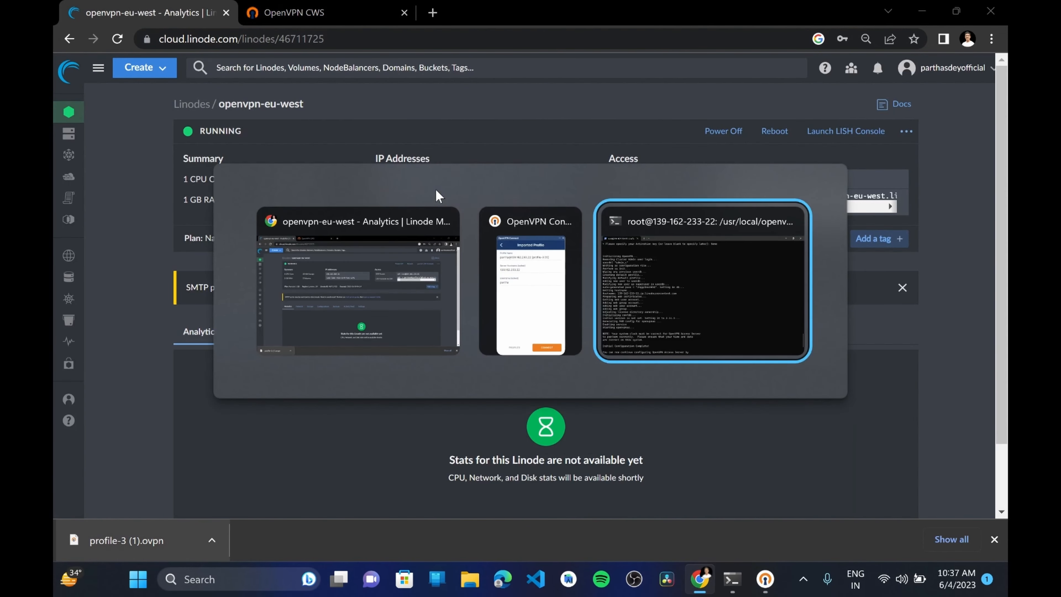
key("alt+shift+Tab")
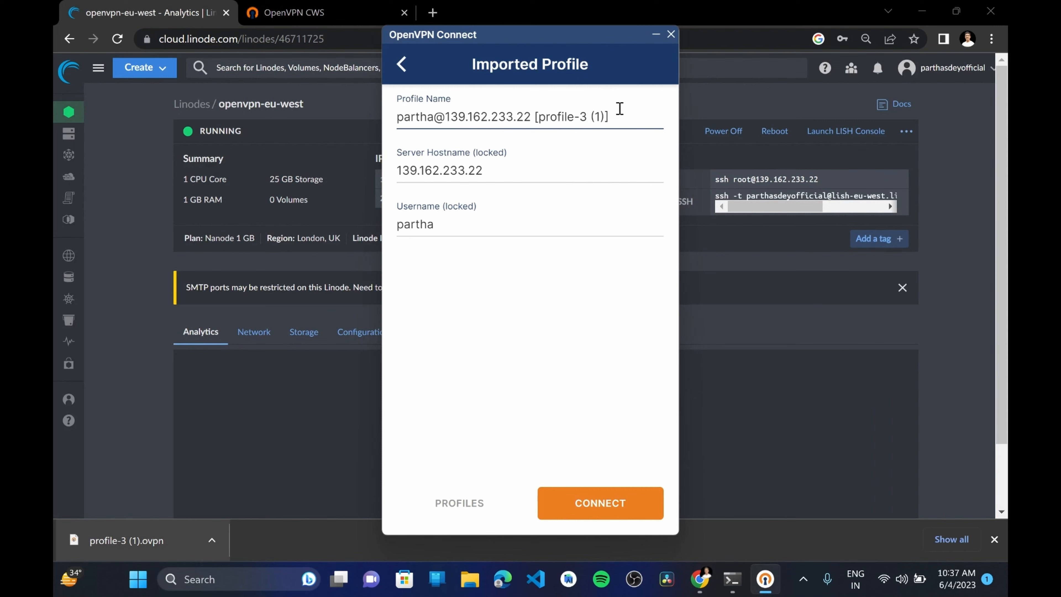
left_click(618, 117)
key("ctrl+a")
type("Lo")
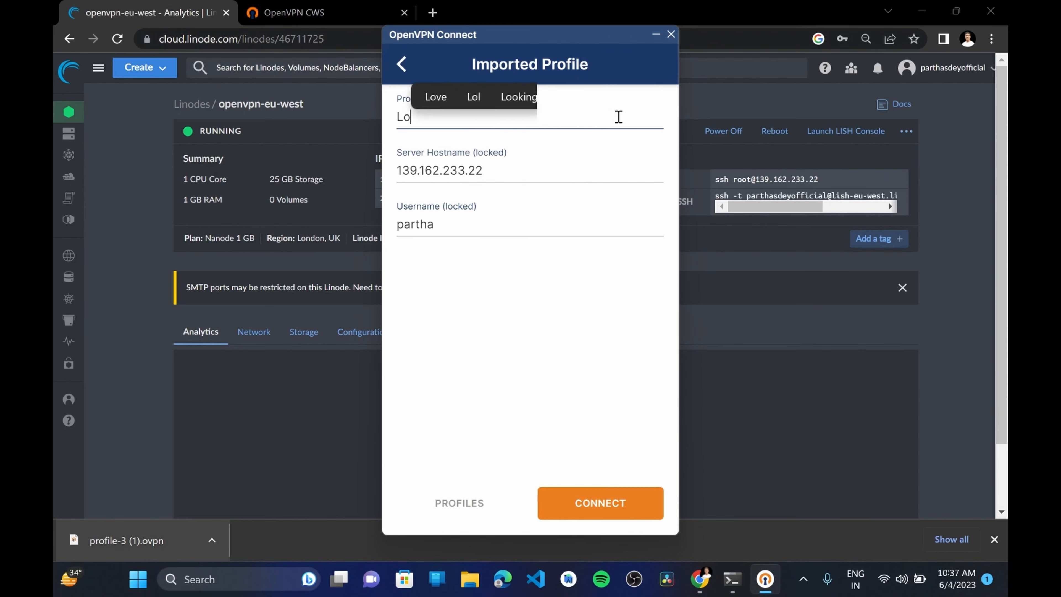
type("ndon UK")
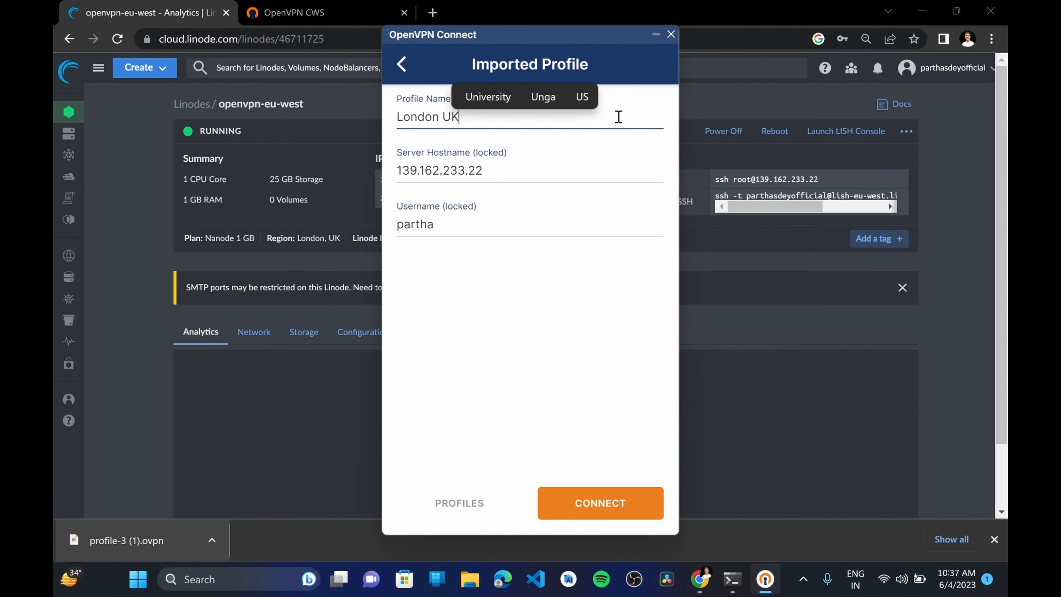
left_click(626, 508)
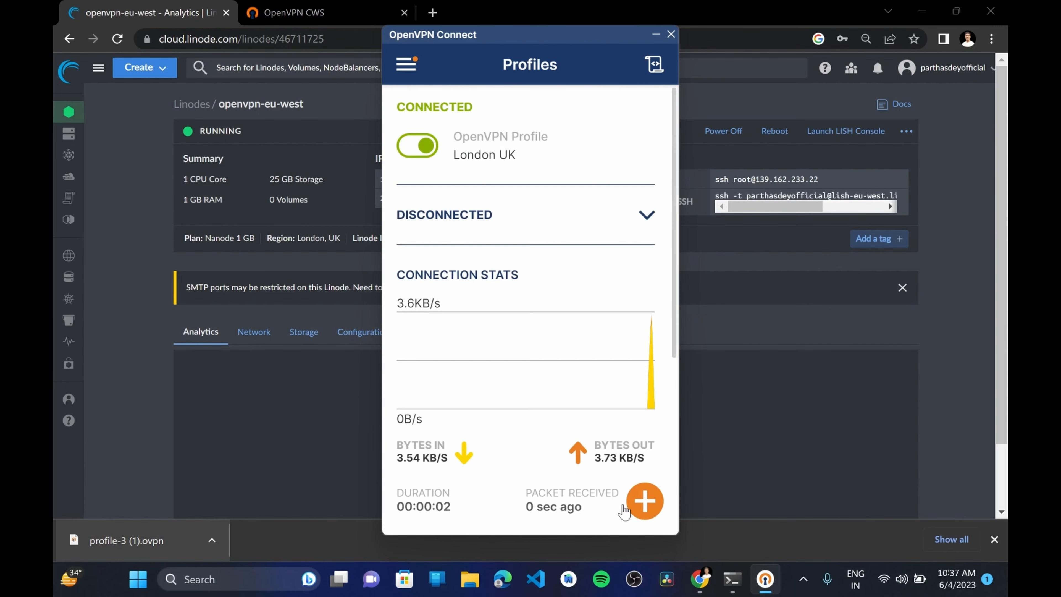
Disconnect the London UK profile and open a blank browser tab with the downloads bar dismissed
left_click(413, 146)
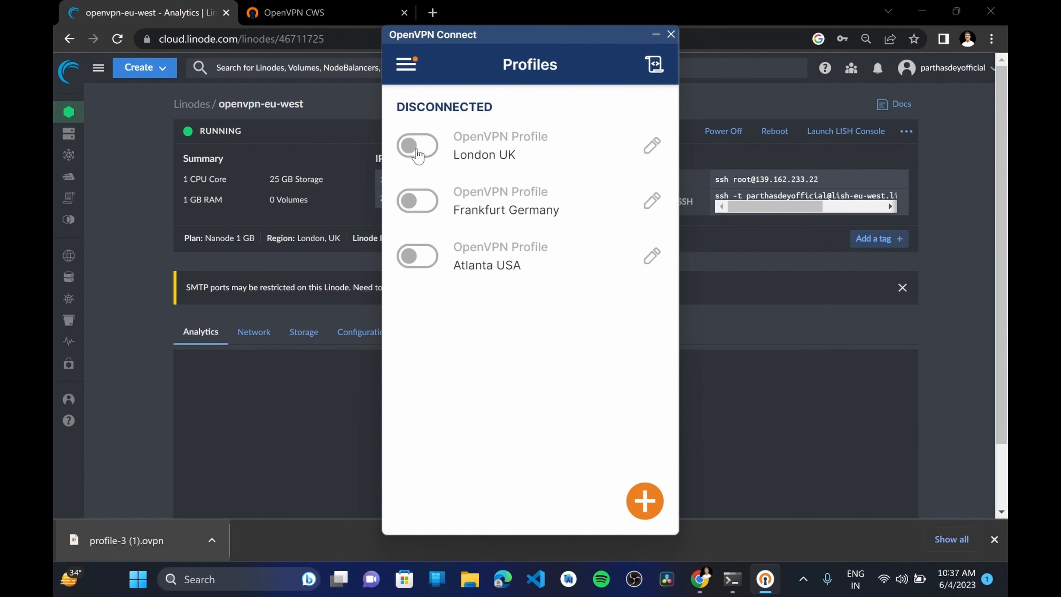
left_click(578, 7)
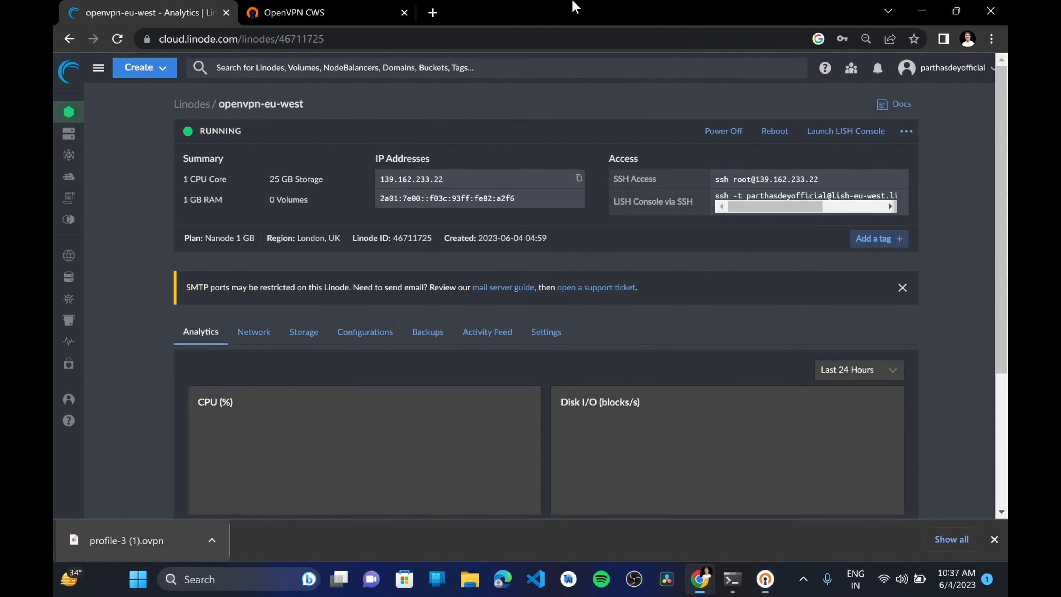
left_click(433, 12)
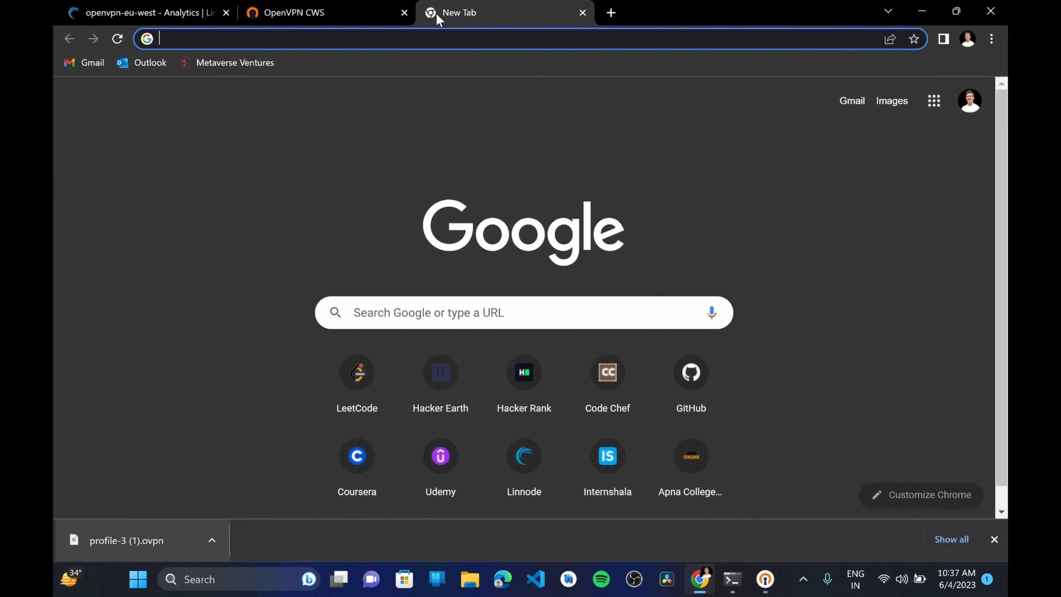
left_click(994, 539)
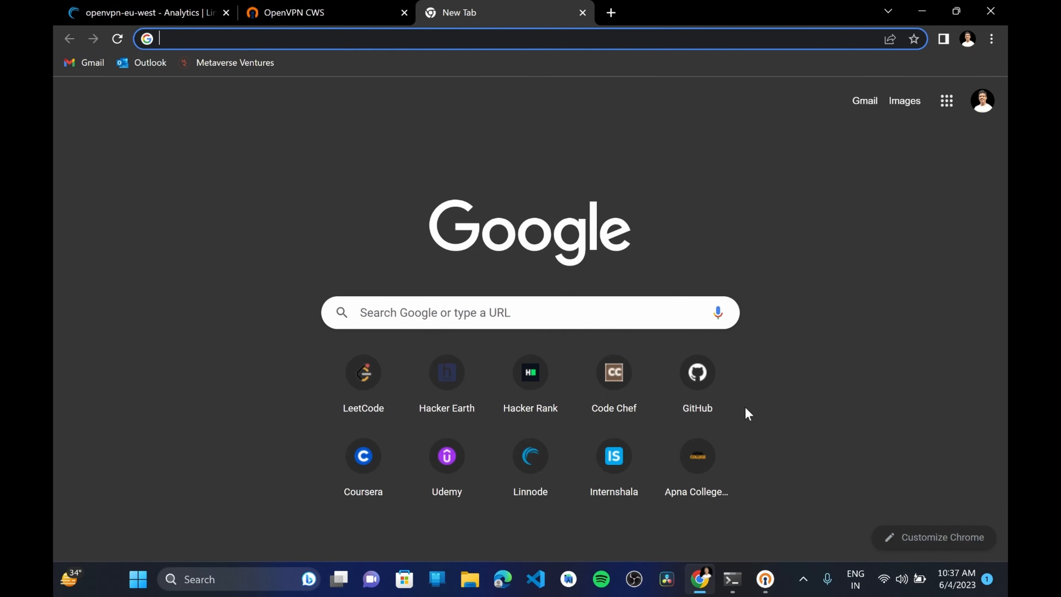
Search for "my ip address" and view the current public IP location on whatismyipaddress.com
type("my ip address")
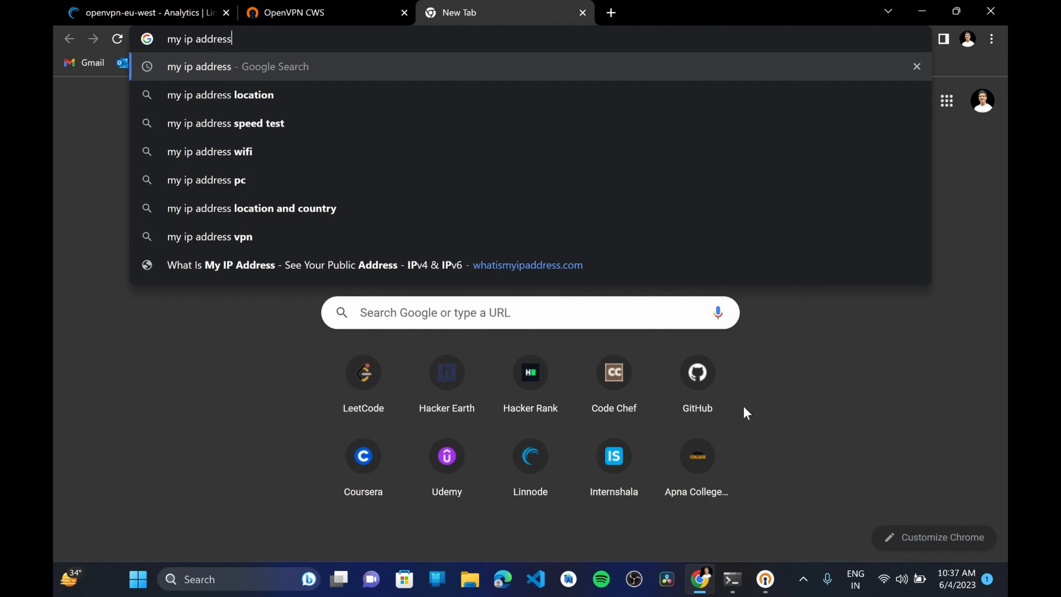
key("Return")
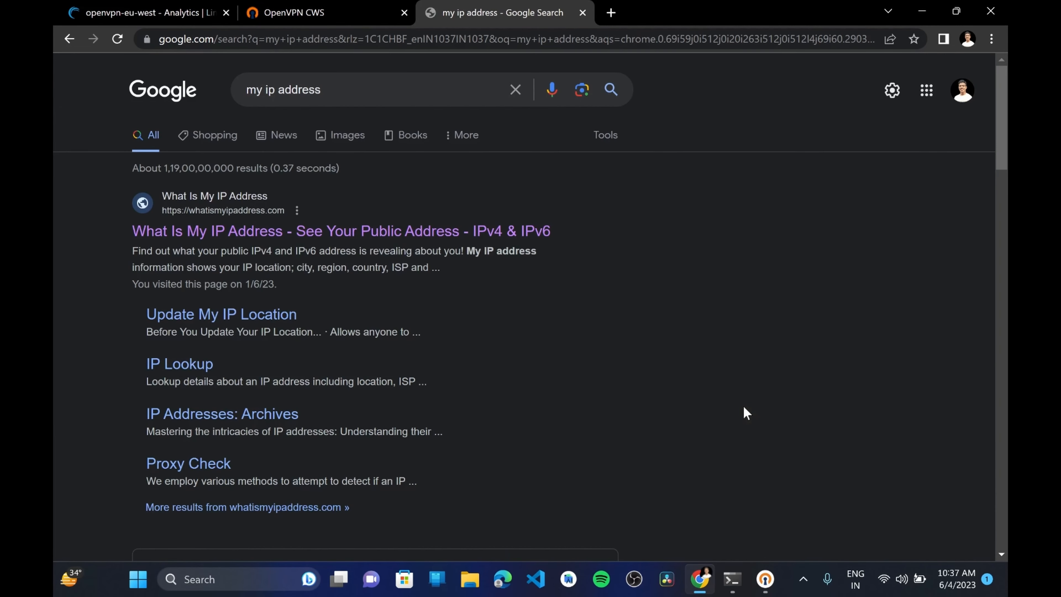
left_click(334, 231)
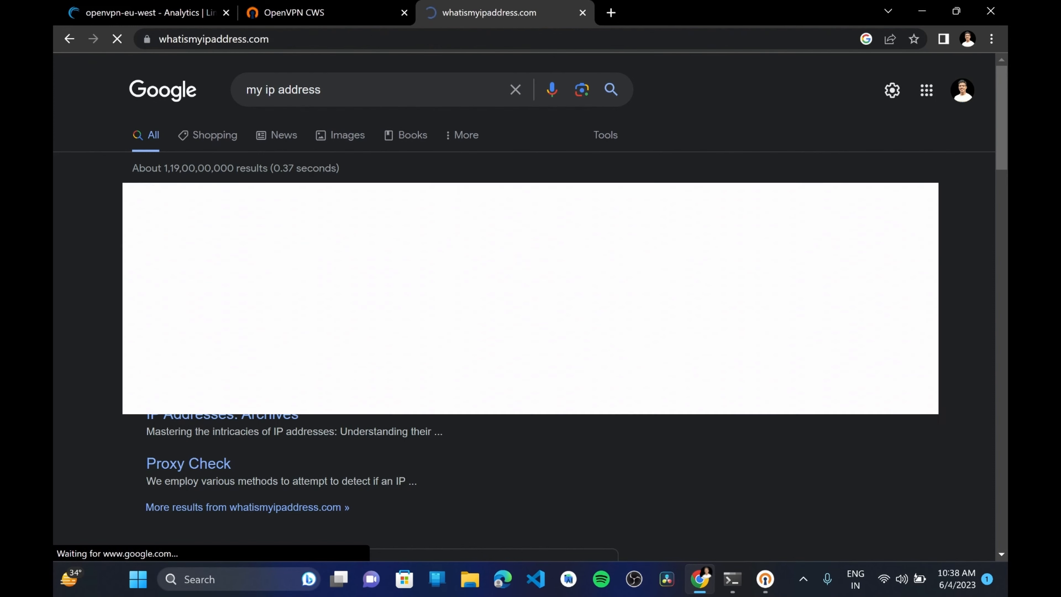
scroll(531, 334, "down", 3)
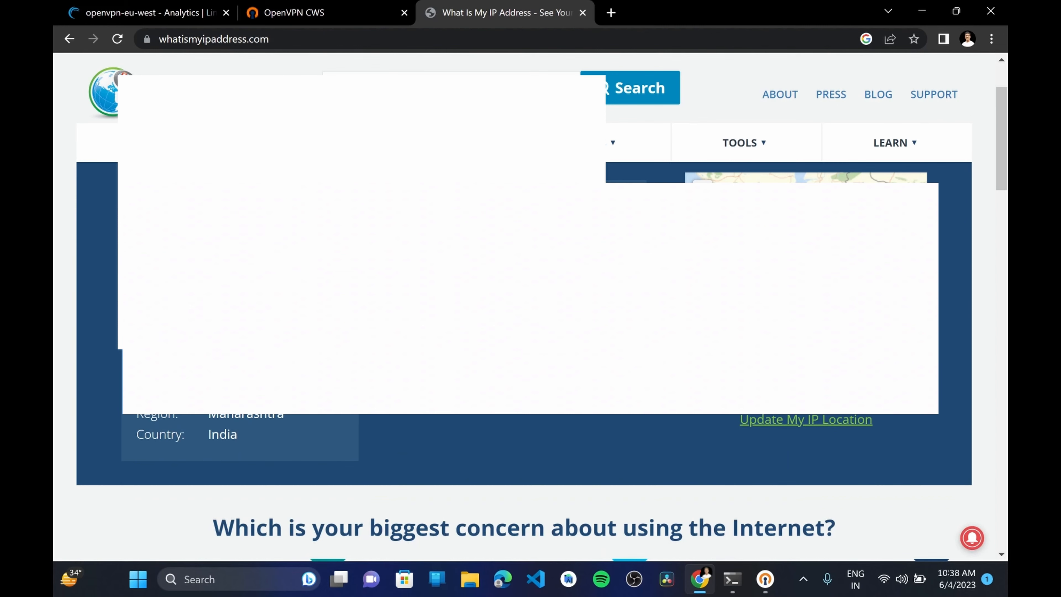
scroll(530, 334, "down", 1)
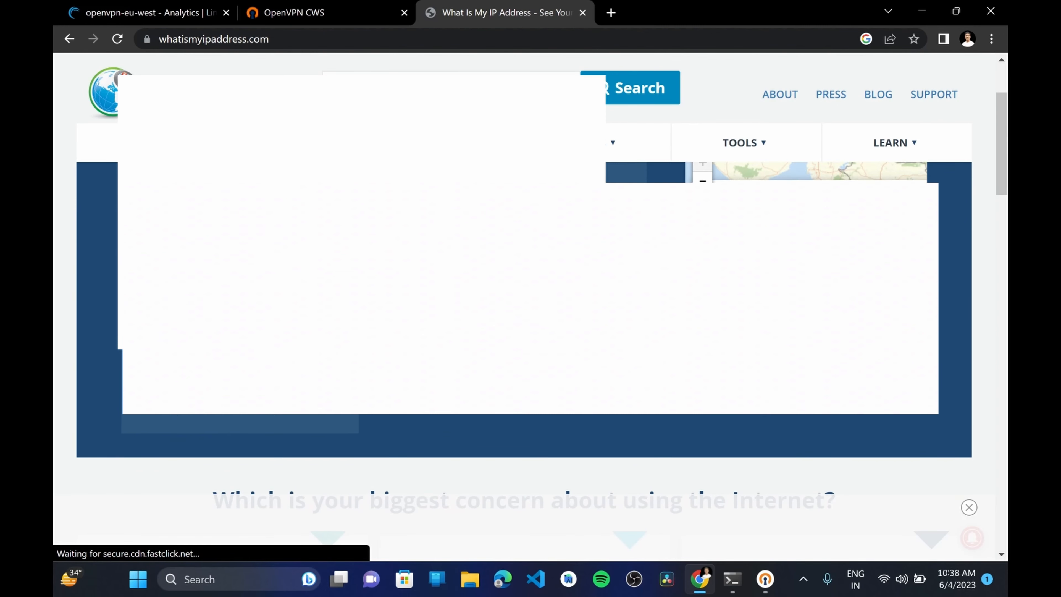
Reconnect the London UK profile in OpenVPN Connect and reload whatismyipaddress.com to check the new IP location
key("alt+Tab")
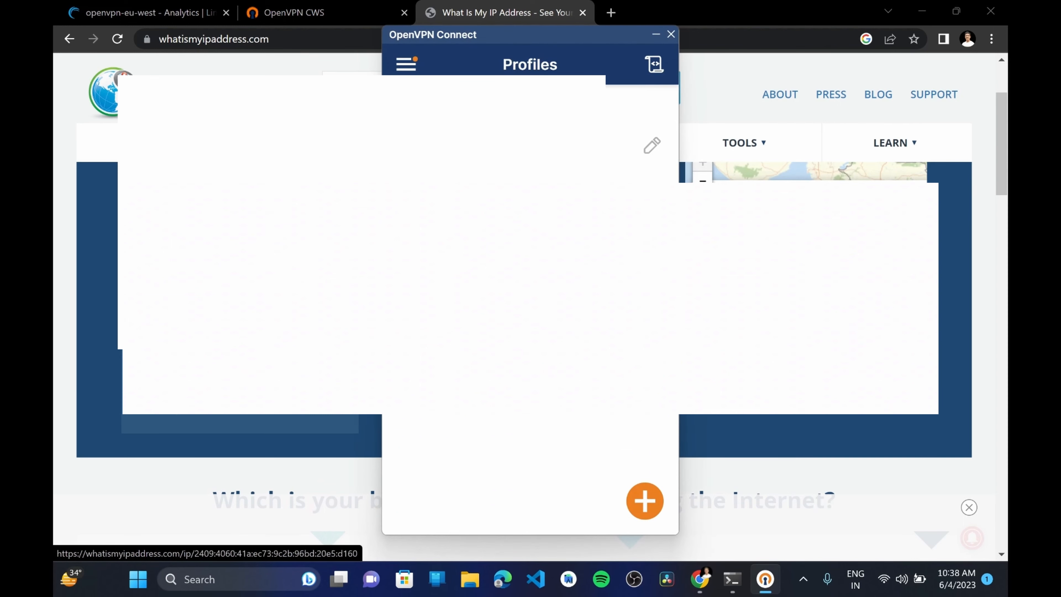
left_click(413, 145)
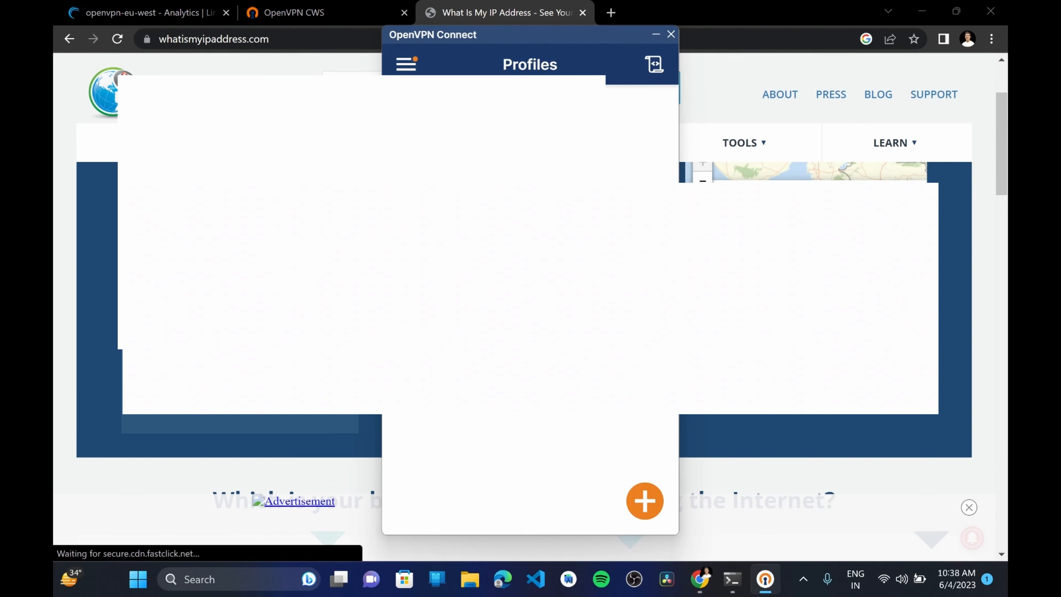
key("alt+Tab")
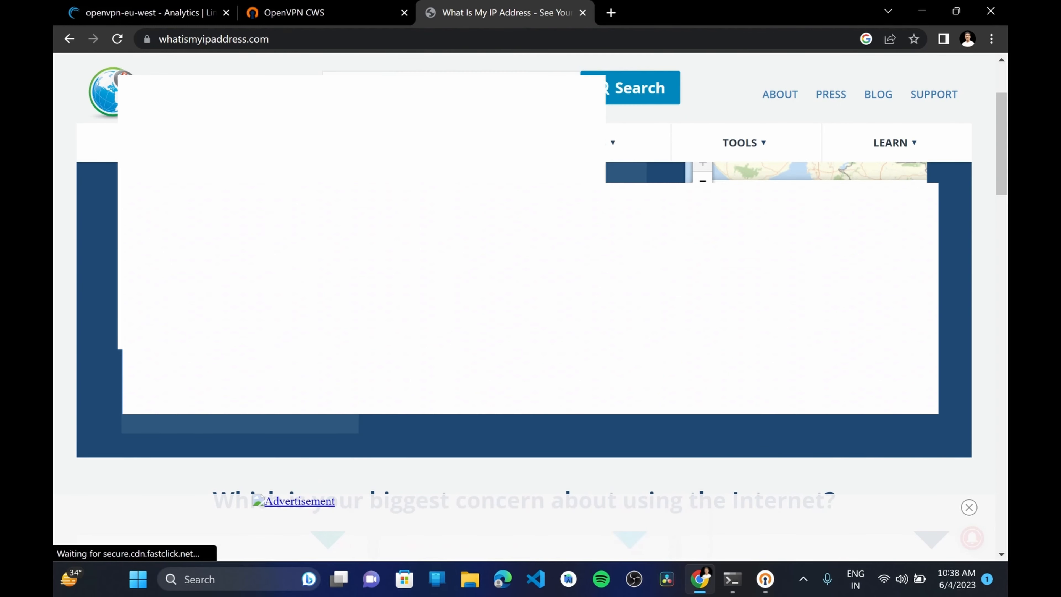
left_click(120, 40)
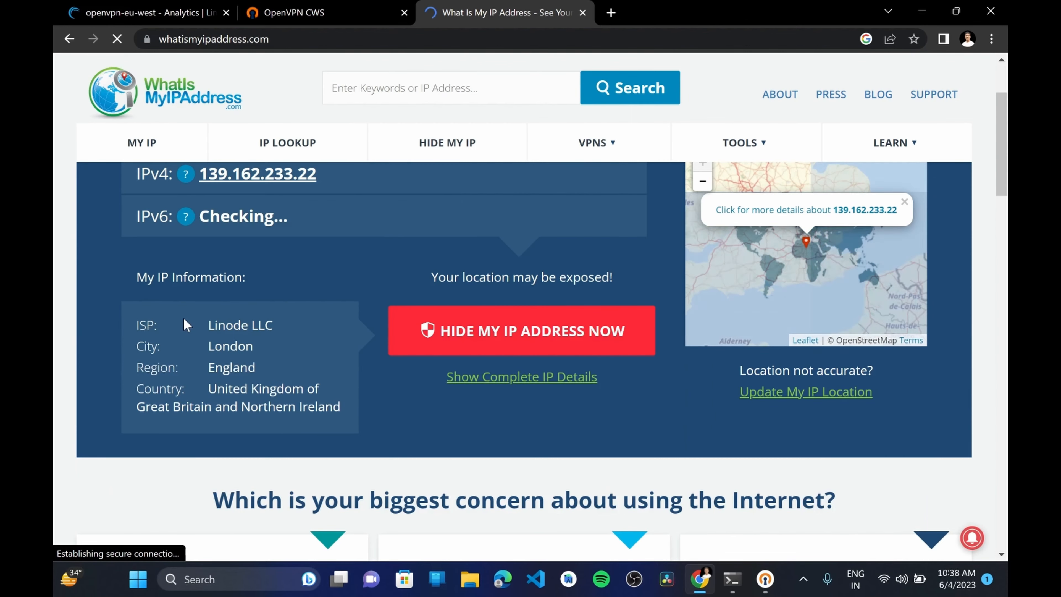
left_click_drag(198, 319, 283, 321)
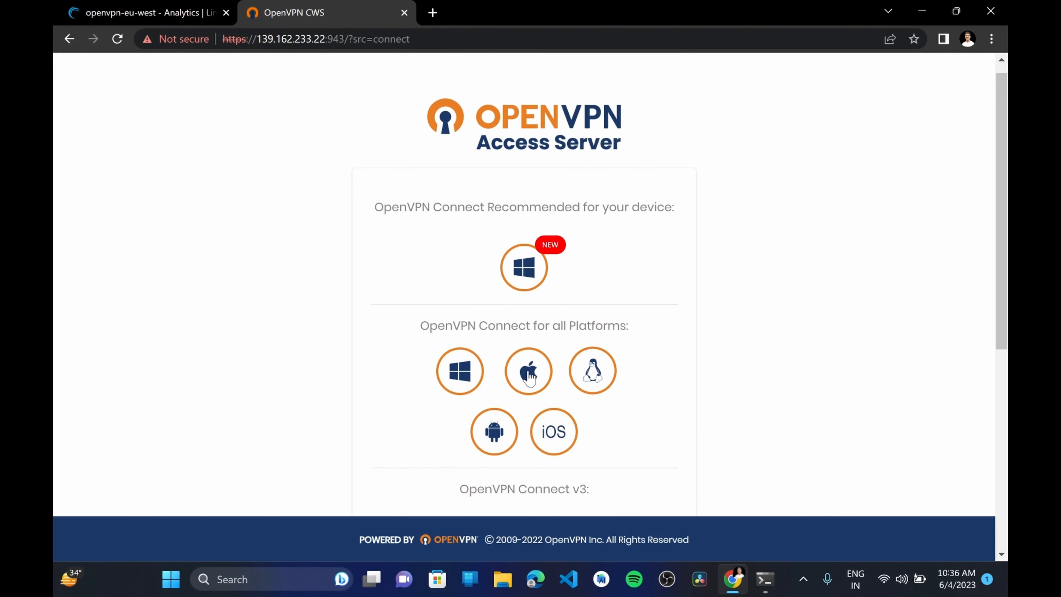
Review the OpenVPN Connect downloads for all platforms and the available connection profiles on the Access Server client page
scroll(530, 378, "down", 2)
scroll(530, 379, "down", 2)
key("F11")
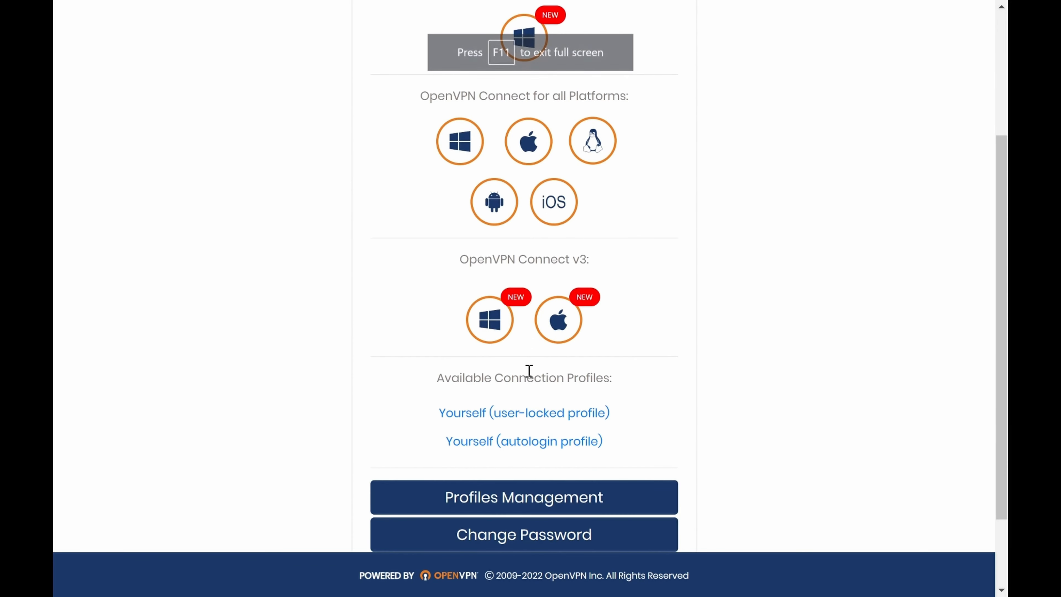
scroll(529, 371, "up", 5)
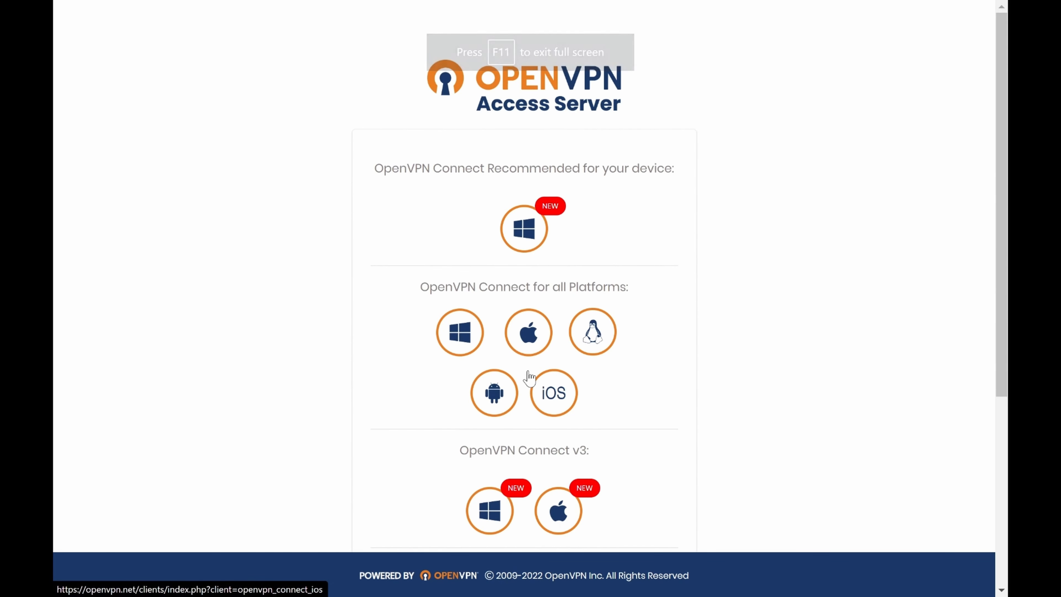
scroll(577, 363, "down", 5)
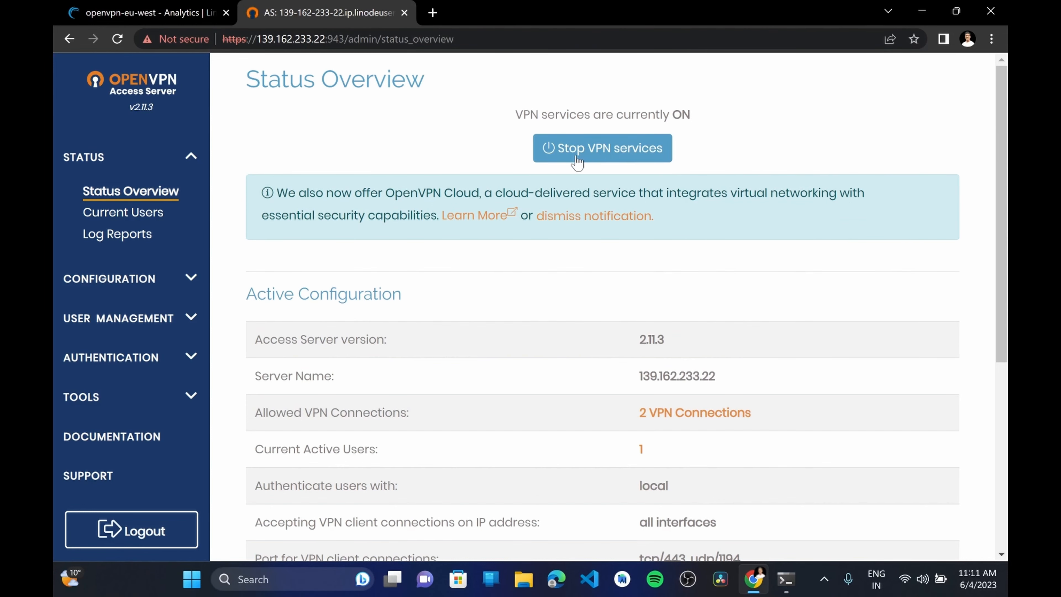
Switch from the Access Server status overview to the openvpn-eu-west Linode page
left_click(135, 5)
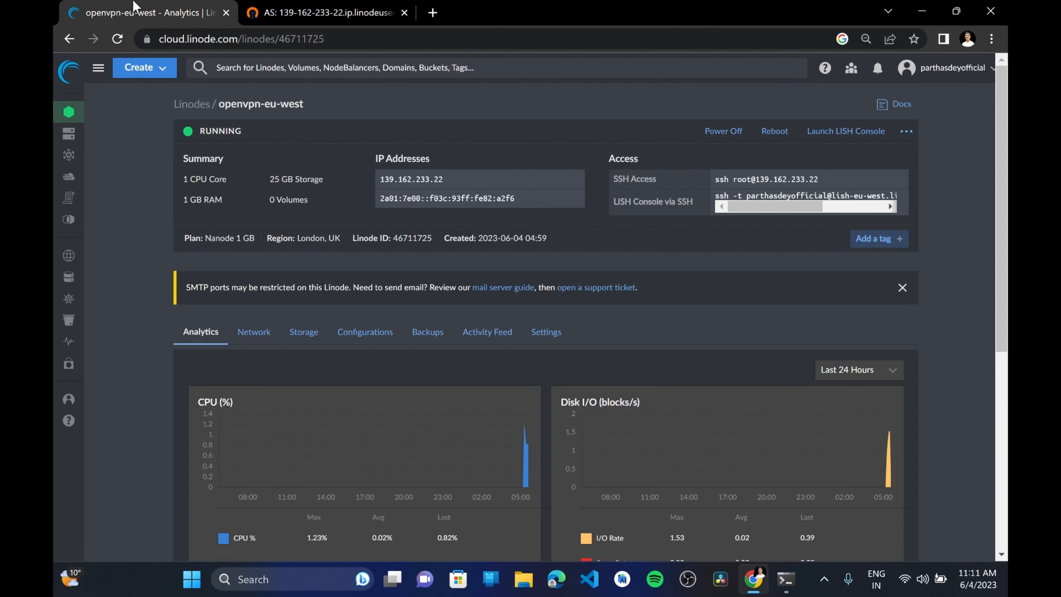